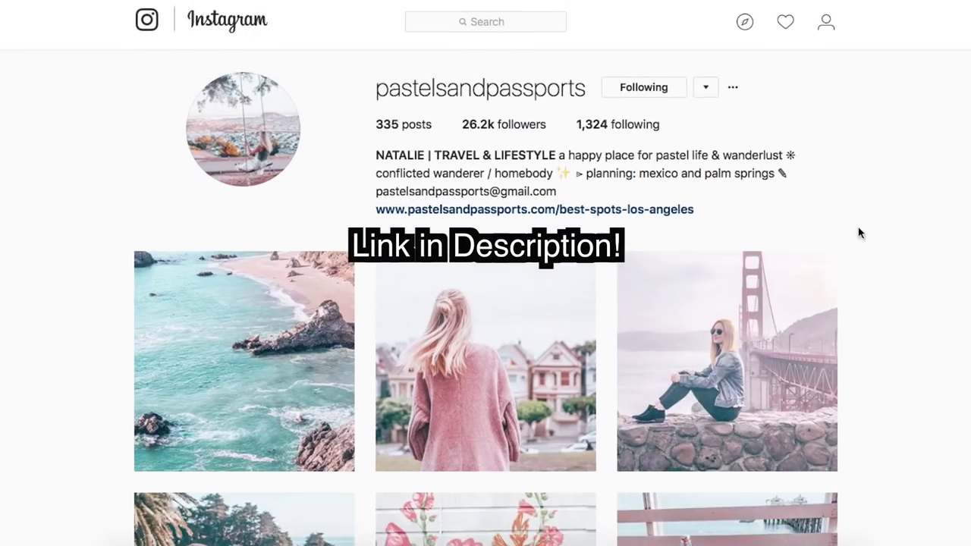
# - Scroll through the pastel travel account's Instagram grid, including the coastal red-sweater shot
pyautogui.scroll(-1, 891, 192)
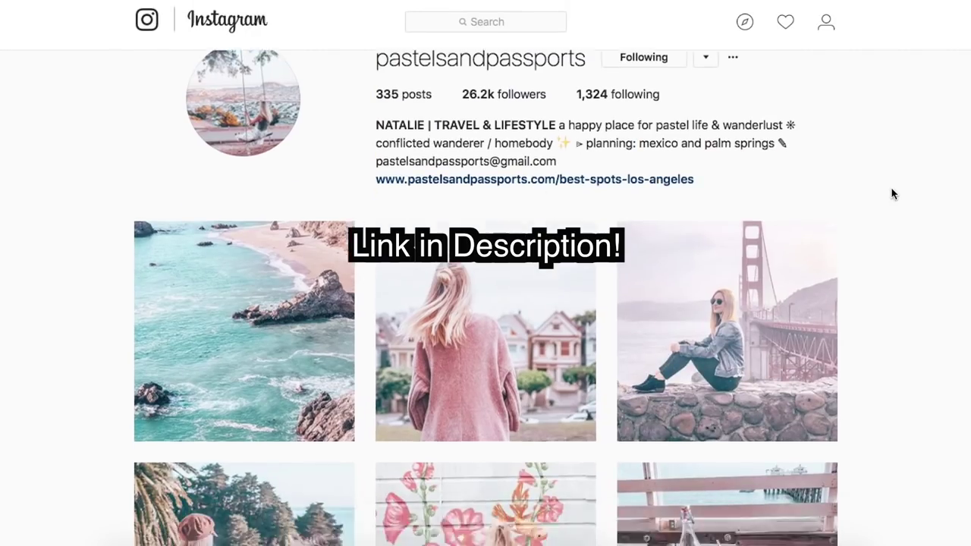
pyautogui.scroll(-2, 894, 194)
pyautogui.scroll(-2, 892, 194)
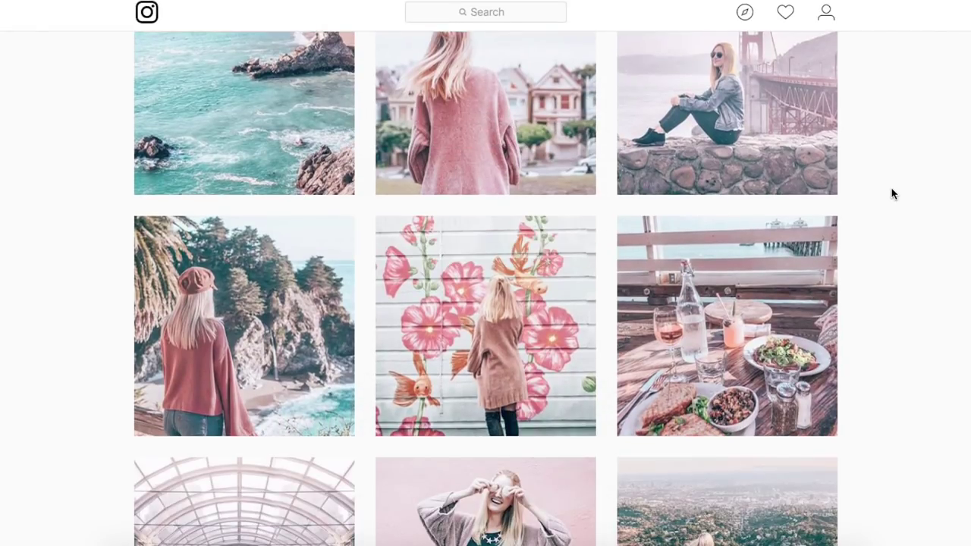
pyautogui.scroll(-2, 892, 194)
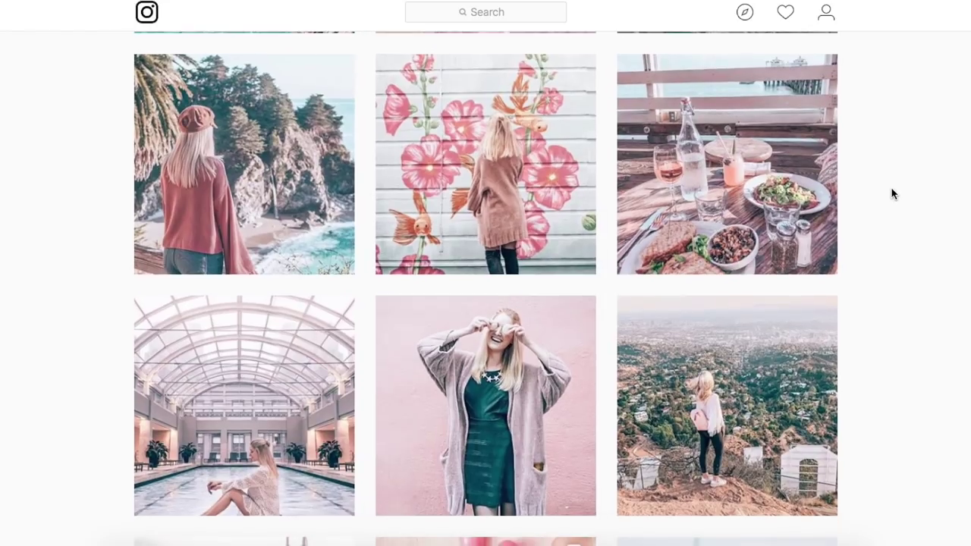
pyautogui.scroll(-1, 892, 191)
pyautogui.scroll(-2, 892, 190)
pyautogui.scroll(1, 892, 189)
pyautogui.scroll(-1, 892, 189)
pyautogui.scroll(-3, 892, 189)
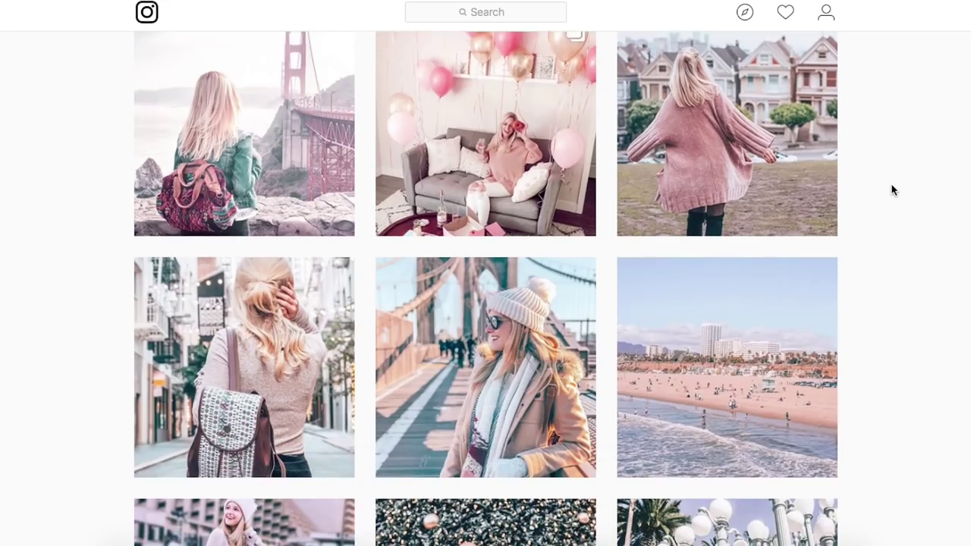
pyautogui.scroll(3, 892, 189)
pyautogui.scroll(1, 892, 190)
pyautogui.scroll(2, 892, 190)
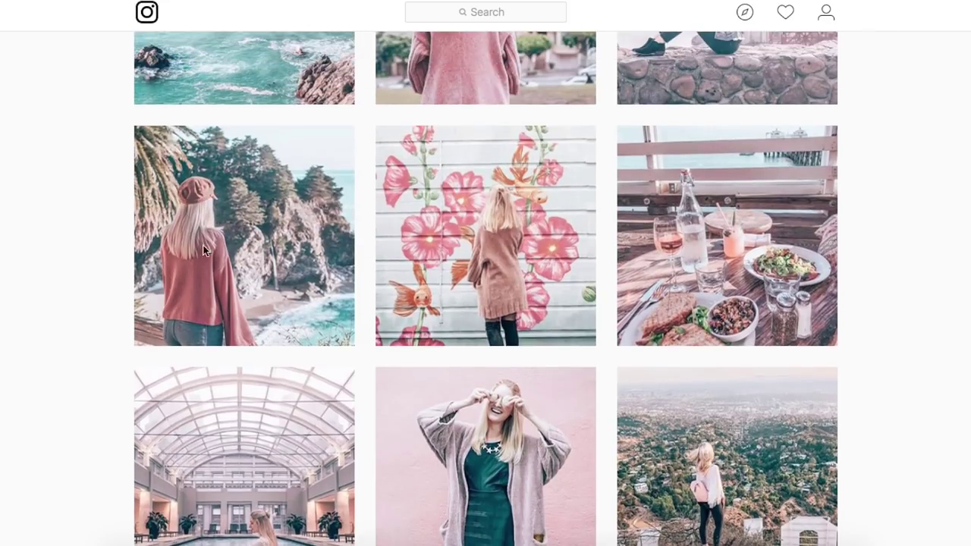
pyautogui.scroll(2, 795, 103)
pyautogui.scroll(1, 795, 106)
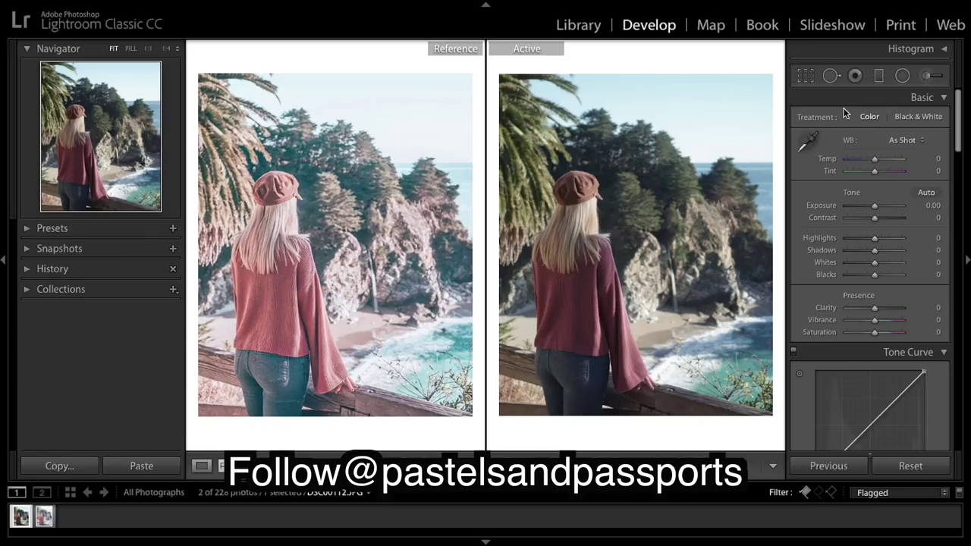
# - Briefly show and hide the Histogram panel to check the photo's tones
pyautogui.click(944, 50)
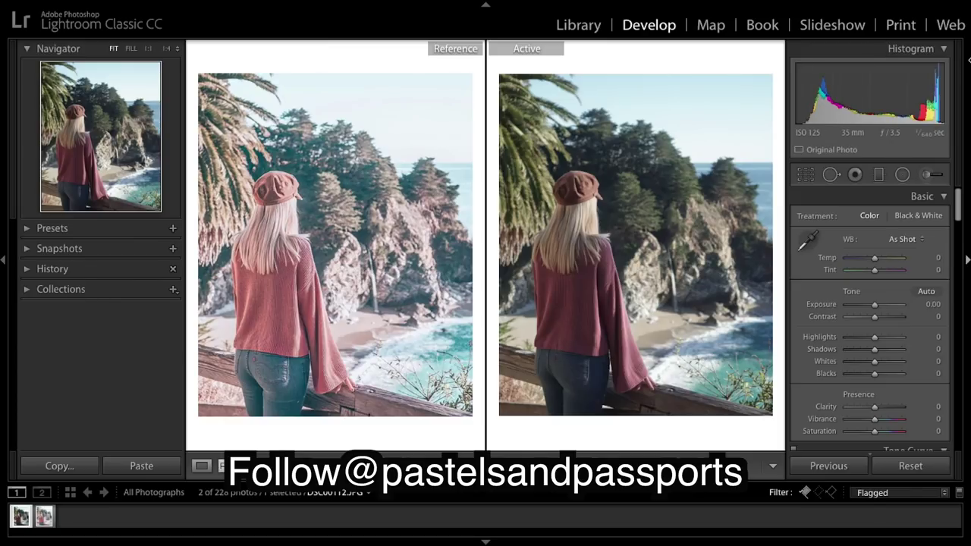
pyautogui.click(945, 50)
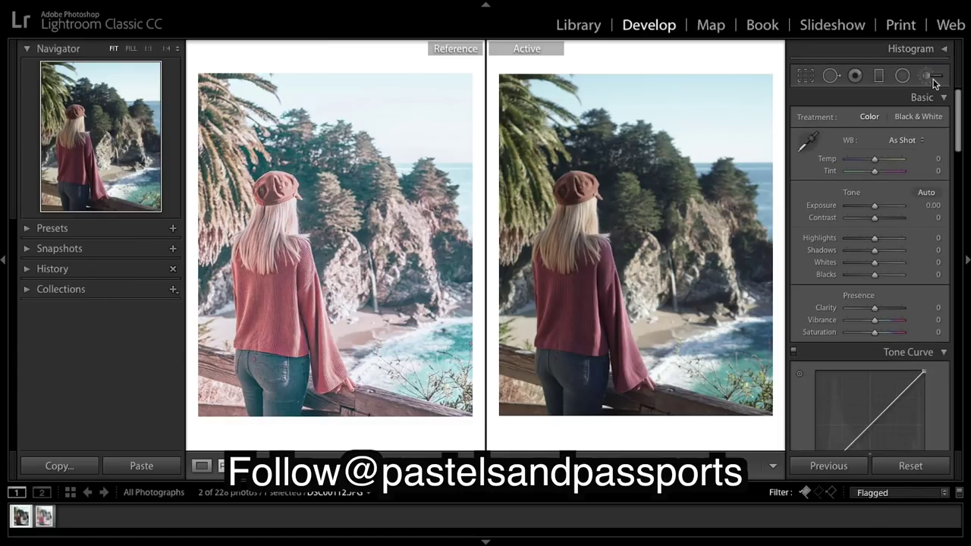
pyautogui.scroll(-2, 877, 190)
pyautogui.scroll(3, 877, 187)
pyautogui.scroll(-1, 877, 192)
pyautogui.scroll(1, 877, 192)
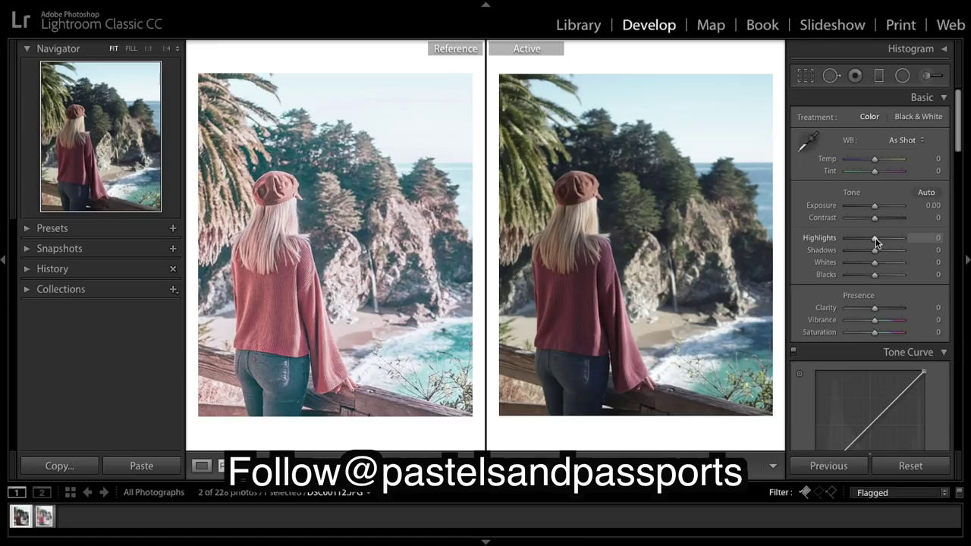
# - Set Highlights to -90 and Whites to +68 in the Basic panel
pyautogui.moveTo(877, 242); pyautogui.dragTo(851, 242)
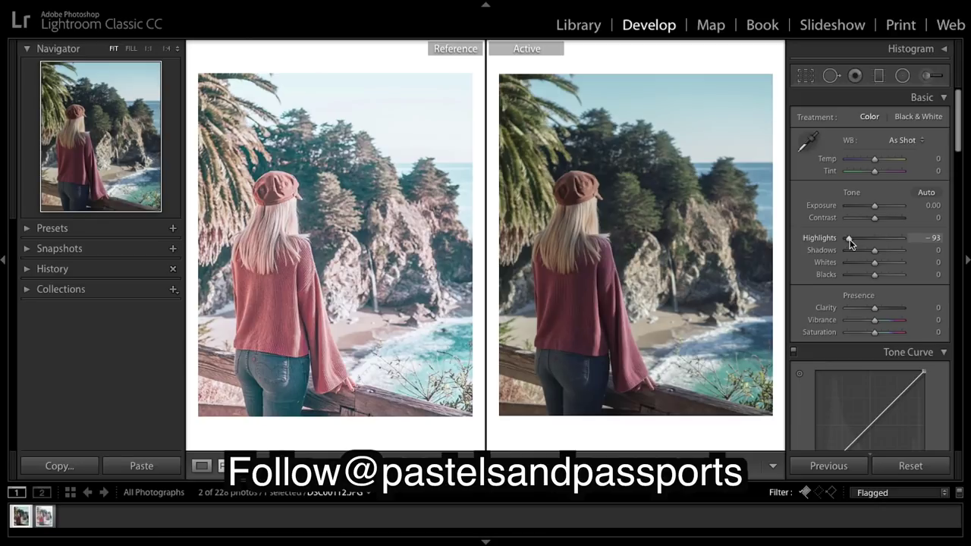
pyautogui.moveTo(851, 242); pyautogui.dragTo(851, 242)
pyautogui.moveTo(851, 242); pyautogui.dragTo(895, 267)
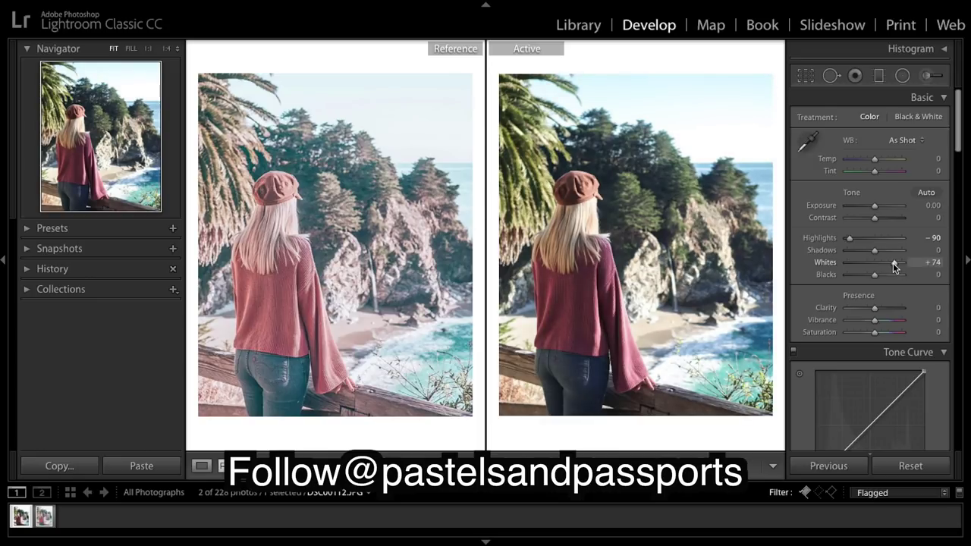
pyautogui.moveTo(891, 263); pyautogui.dragTo(891, 262)
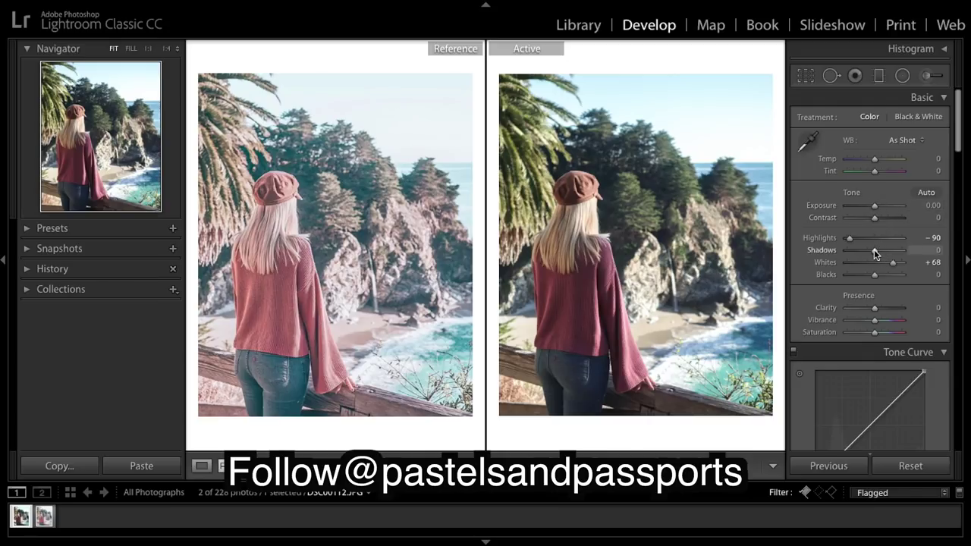
# - Set Shadows +100, Exposure -0.25, Contrast -47 and Blacks +15
pyautogui.moveTo(877, 251); pyautogui.dragTo(902, 250)
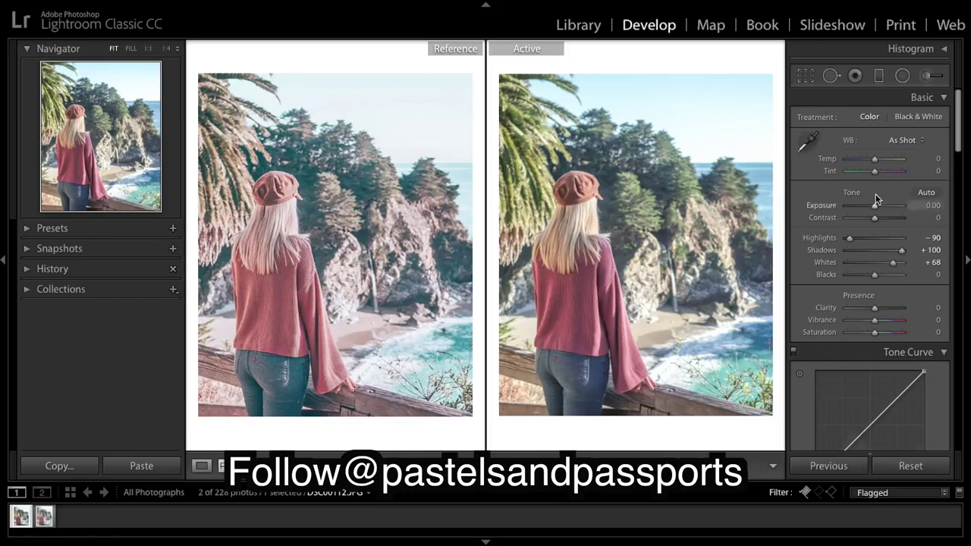
pyautogui.moveTo(875, 209); pyautogui.dragTo(872, 209)
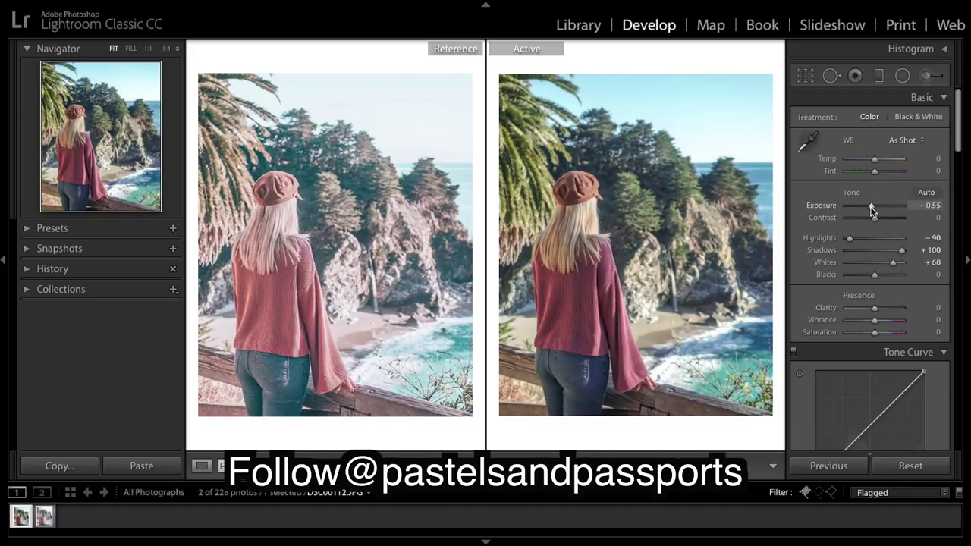
pyautogui.moveTo(871, 206); pyautogui.dragTo(872, 206)
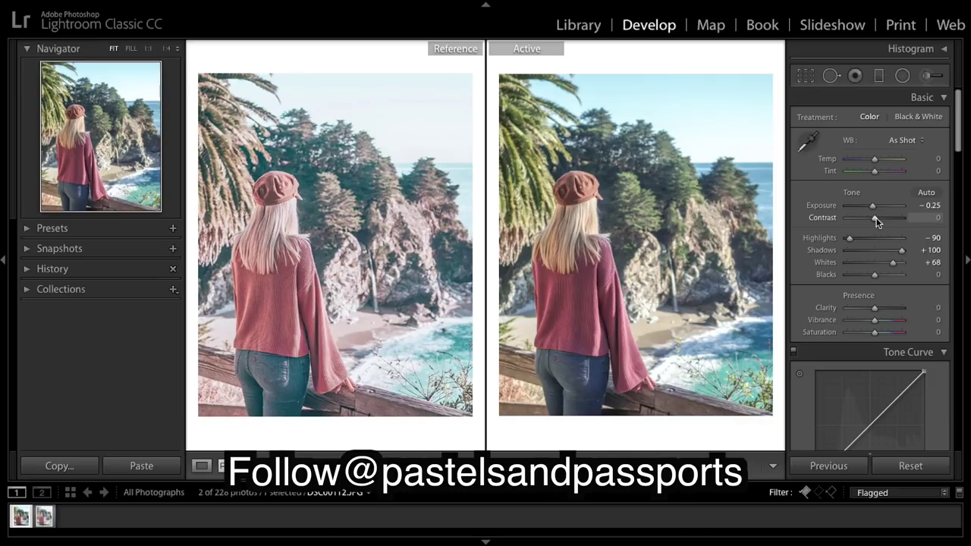
pyautogui.moveTo(876, 219); pyautogui.dragTo(857, 219)
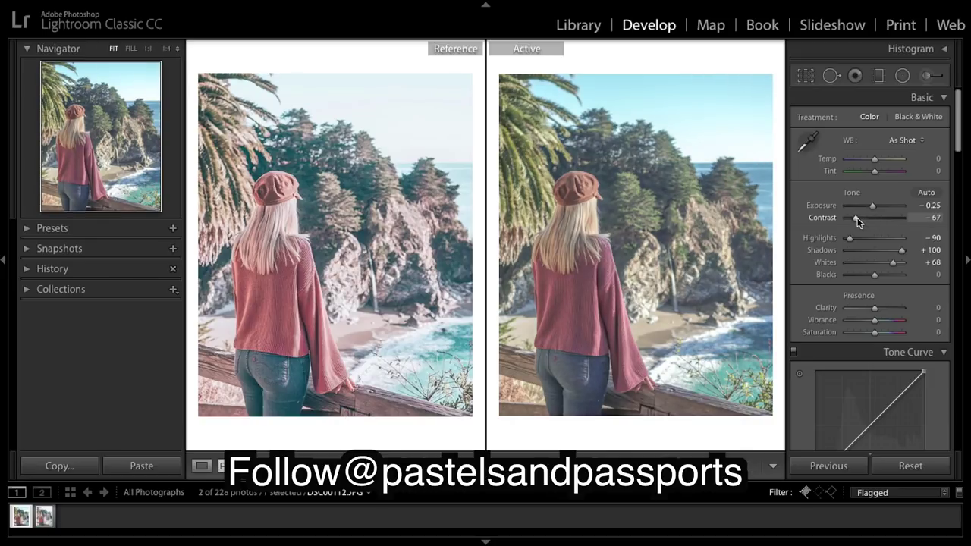
pyautogui.moveTo(861, 222); pyautogui.dragTo(863, 222)
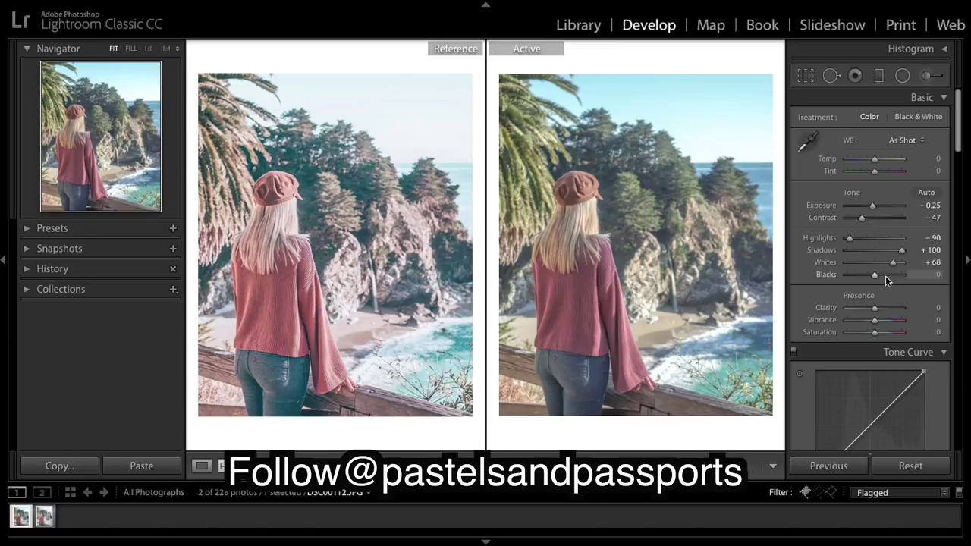
pyautogui.moveTo(875, 274); pyautogui.dragTo(882, 277)
pyautogui.moveTo(881, 275); pyautogui.dragTo(879, 276)
# - Shift white balance to Temp +7 and Tint +18
pyautogui.moveTo(910, 163); pyautogui.dragTo(882, 162)
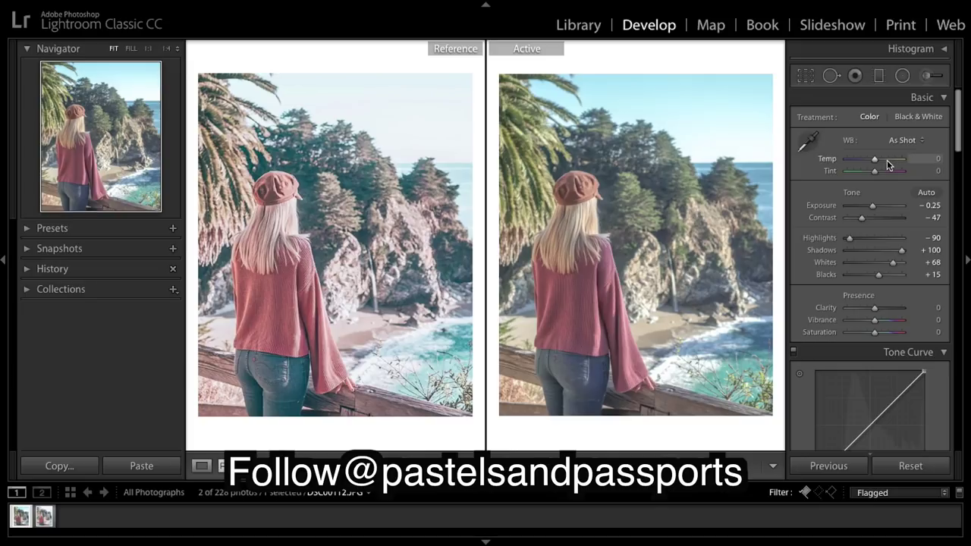
pyautogui.moveTo(880, 158); pyautogui.dragTo(877, 162)
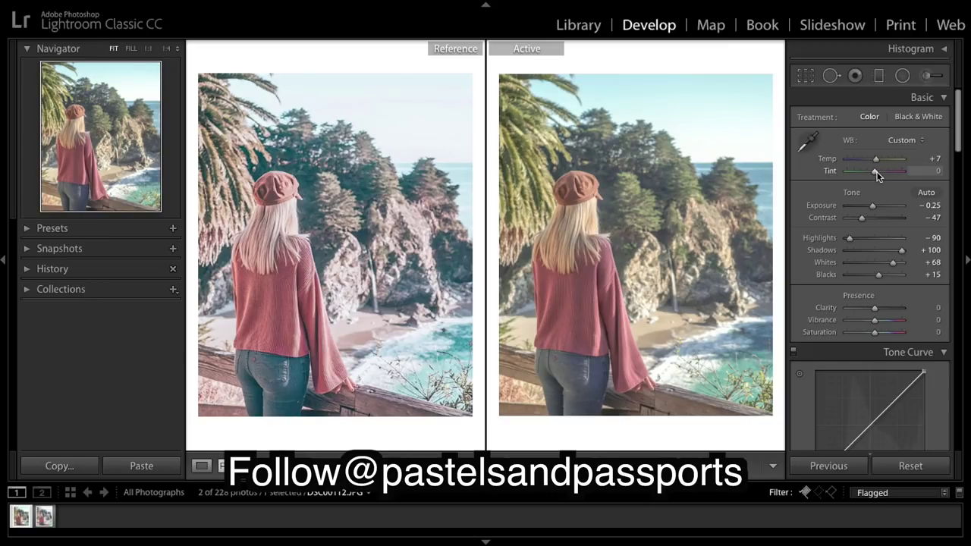
pyautogui.moveTo(882, 175); pyautogui.dragTo(879, 175)
pyautogui.scroll(-3, 910, 194)
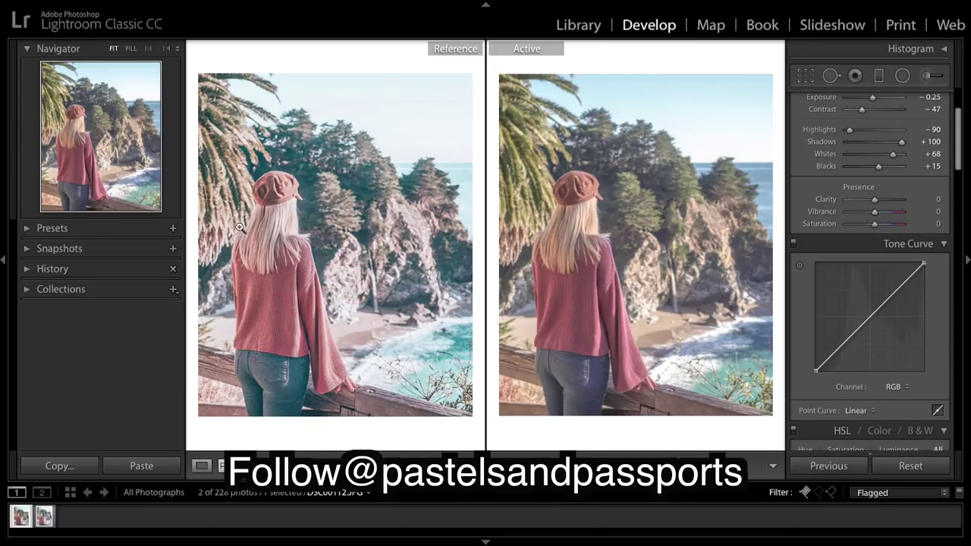
# - Set Presence to Clarity +22, Vibrance +30 and Saturation +11
pyautogui.moveTo(875, 199); pyautogui.dragTo(884, 199)
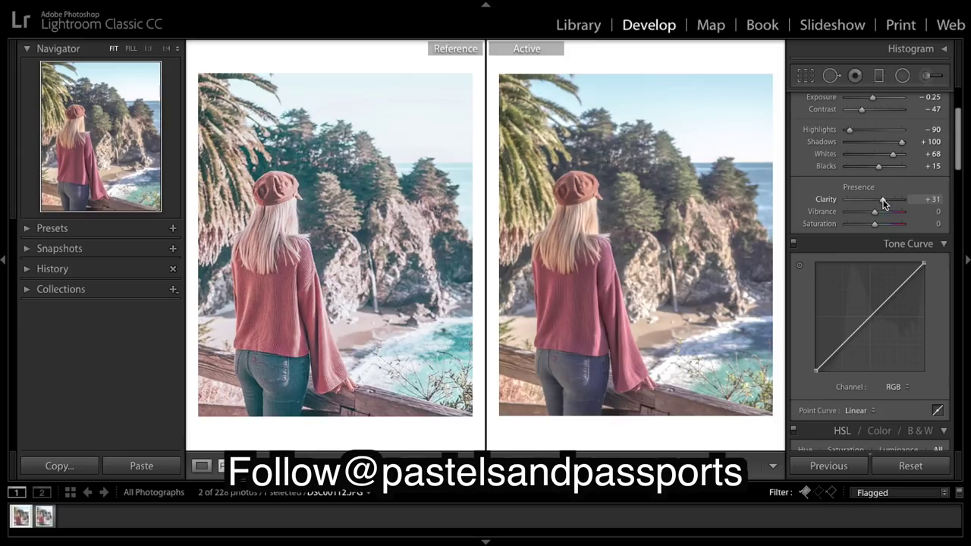
pyautogui.moveTo(884, 201); pyautogui.dragTo(880, 203)
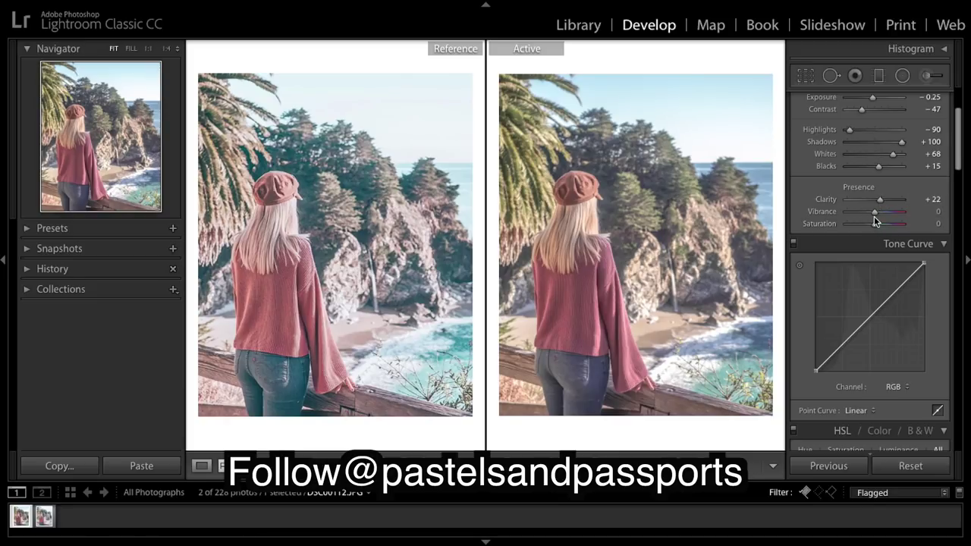
pyautogui.moveTo(876, 215); pyautogui.dragTo(883, 215)
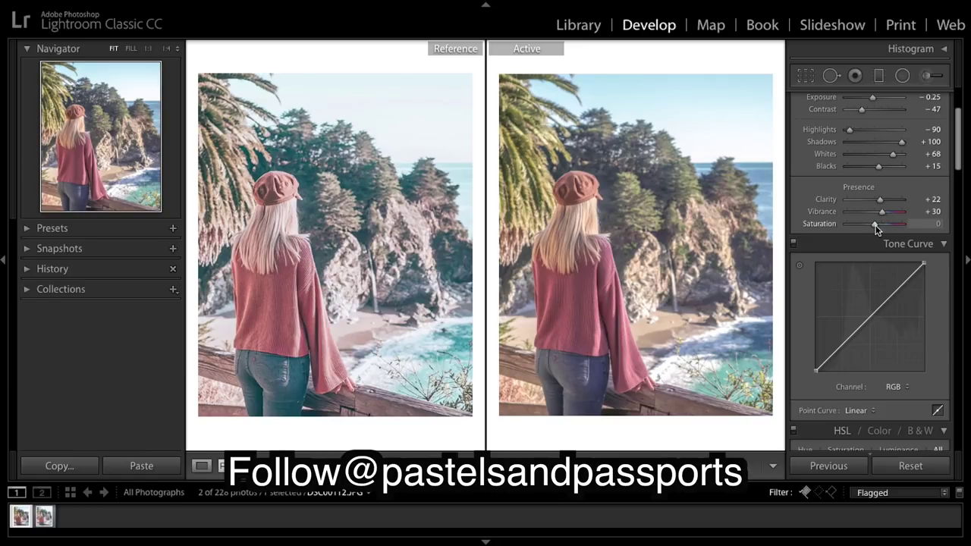
pyautogui.moveTo(877, 225); pyautogui.dragTo(878, 225)
pyautogui.scroll(-3, 917, 257)
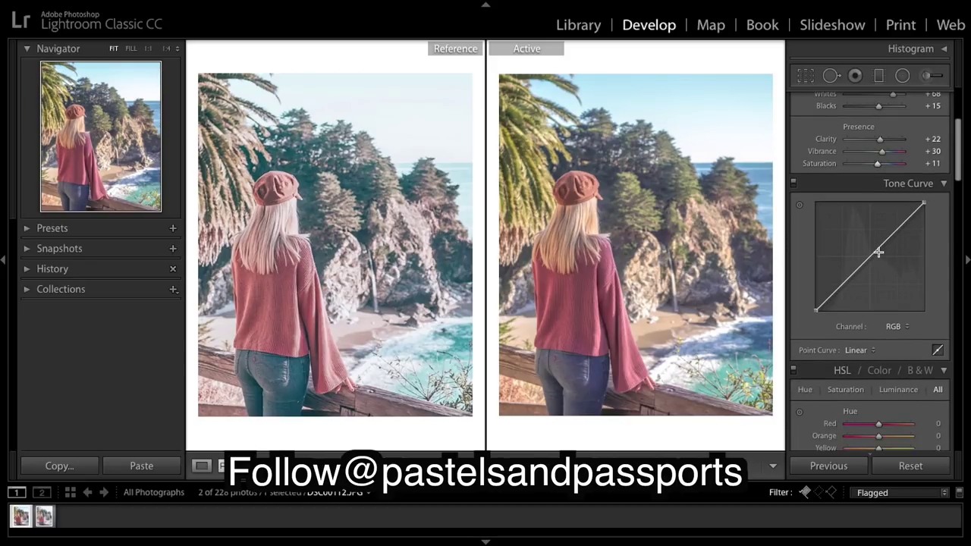
# - Fade the RGB tone curve by raising its black point and adding midtone points
pyautogui.scroll(-1, 880, 253)
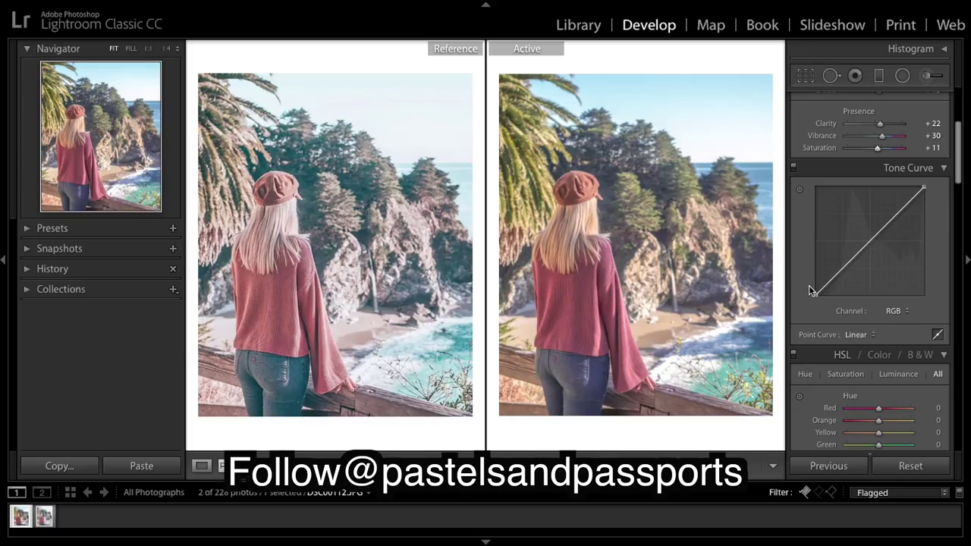
pyautogui.moveTo(809, 286); pyautogui.dragTo(805, 284)
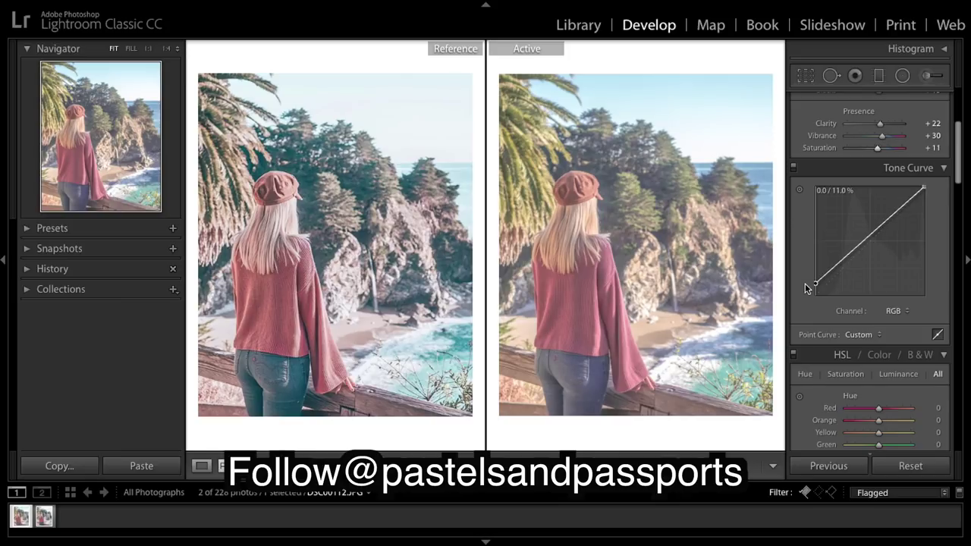
pyautogui.moveTo(805, 282); pyautogui.dragTo(839, 267)
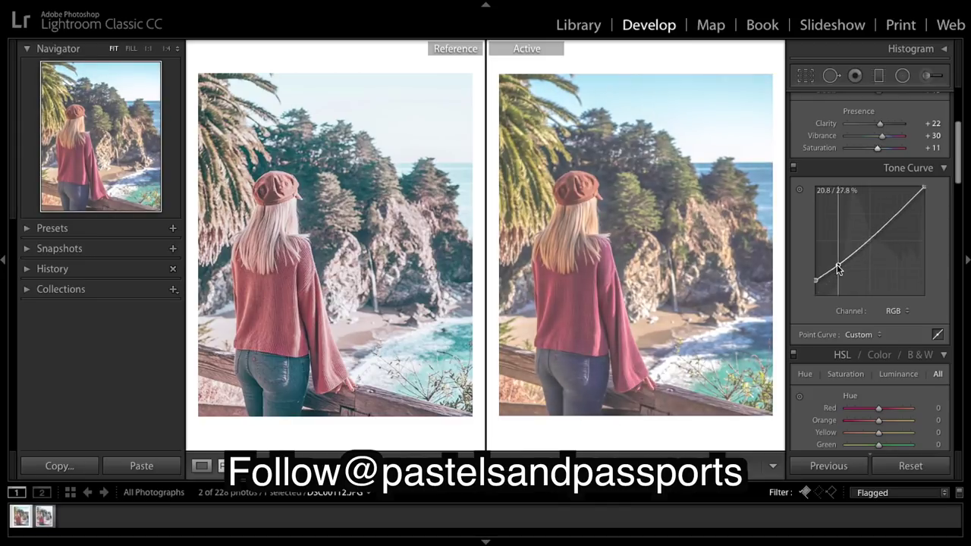
pyautogui.click(869, 240)
pyautogui.moveTo(897, 216); pyautogui.dragTo(899, 218)
# - Reshape the Red, Green and Blue channel curves by shifting their black points
pyautogui.click(895, 311)
pyautogui.click(895, 322)
pyautogui.moveTo(817, 294)
pyautogui.mouseDown()
pyautogui.moveTo(847, 277)
pyautogui.moveTo(894, 210)
pyautogui.mouseUp()
pyautogui.click(895, 310)
pyautogui.click(896, 322)
pyautogui.moveTo(816, 294); pyautogui.dragTo(894, 214)
pyautogui.click(896, 310)
pyautogui.click(895, 322)
pyautogui.moveTo(816, 294); pyautogui.dragTo(824, 293)
pyautogui.moveTo(825, 293); pyautogui.dragTo(894, 212)
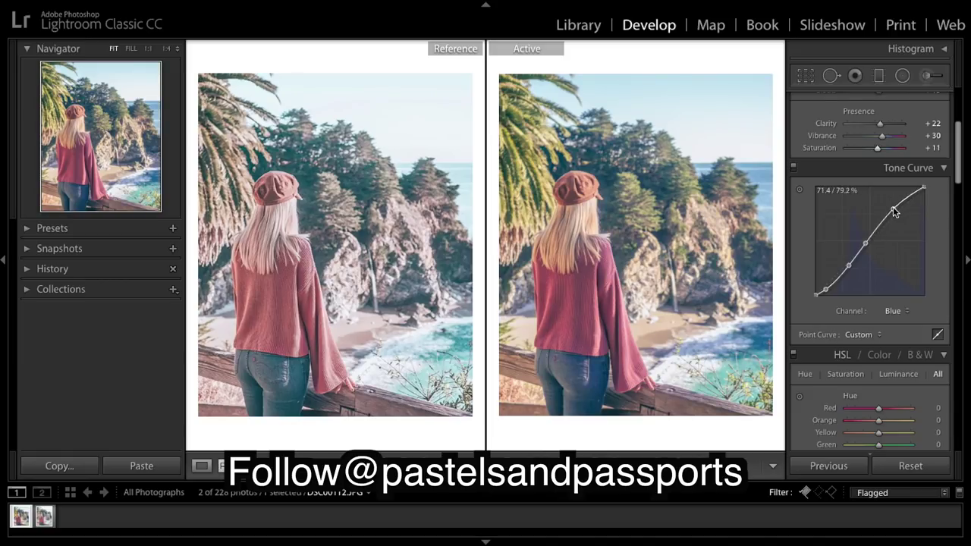
# - Review the Green and Red channel curves, then return the Channel to RGB
pyautogui.scroll(1, 950, 240)
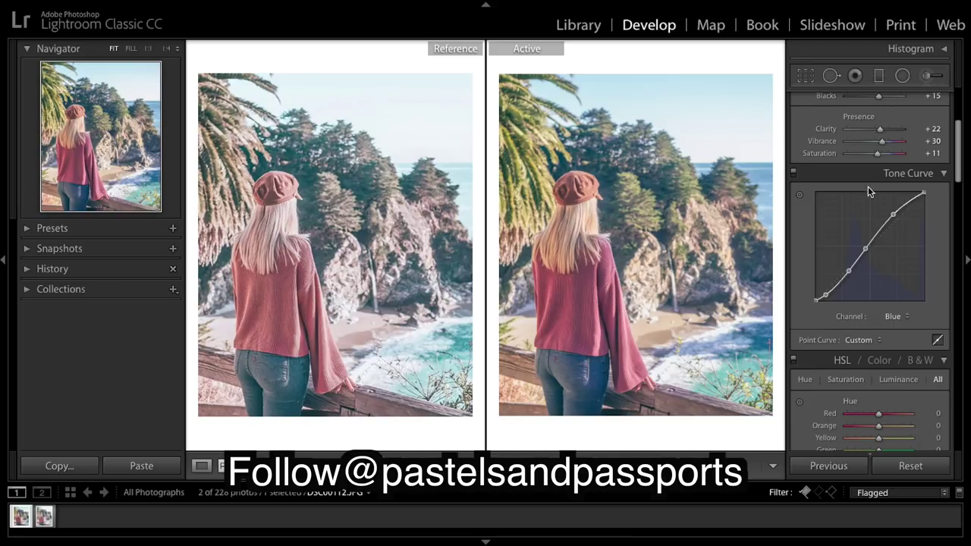
pyautogui.click(906, 317)
pyautogui.click(899, 305)
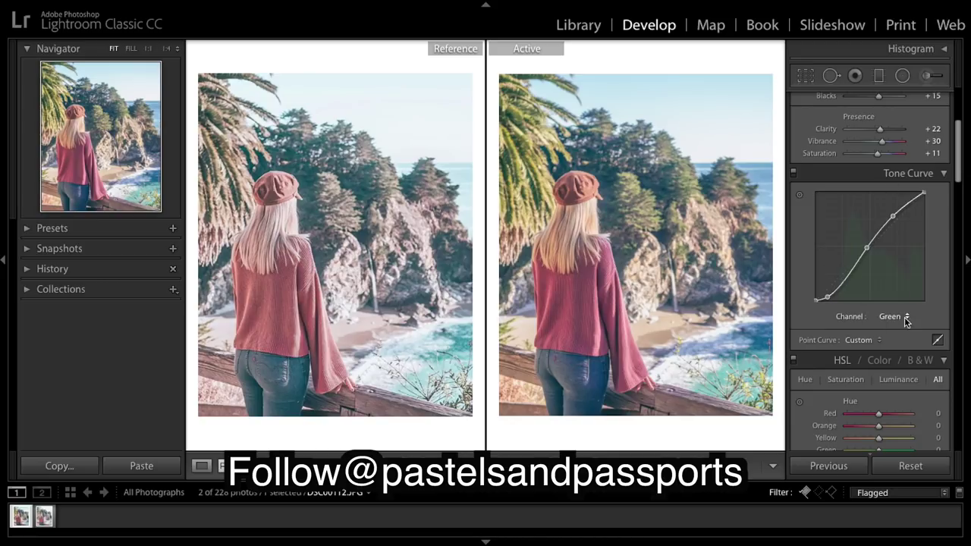
pyautogui.click(906, 319)
pyautogui.click(904, 306)
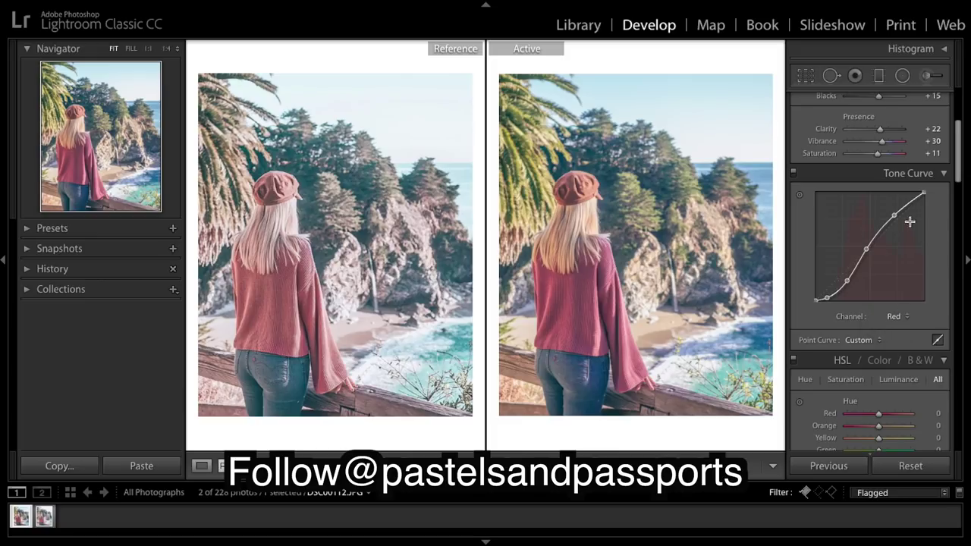
pyautogui.click(896, 316)
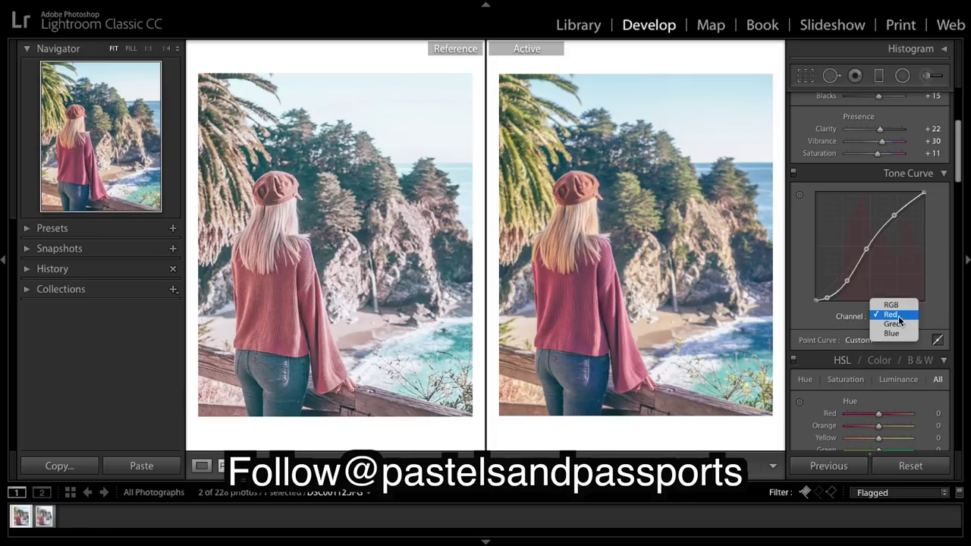
pyautogui.click(891, 305)
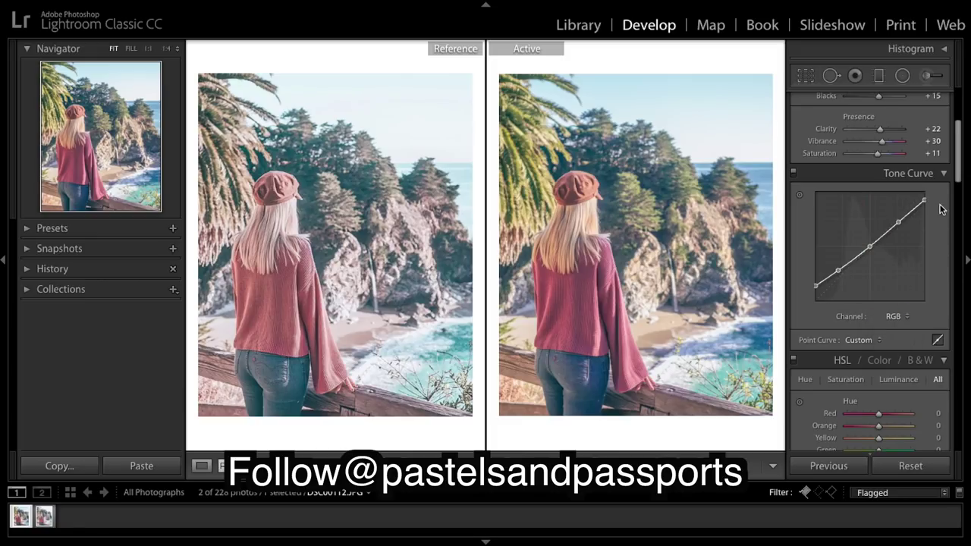
pyautogui.scroll(-2, 939, 199)
# - Set the Red Primary in Camera Calibration to Hue +30, Saturation +20
pyautogui.scroll(-1, 939, 197)
pyautogui.scroll(-1, 939, 199)
pyautogui.scroll(-2, 939, 195)
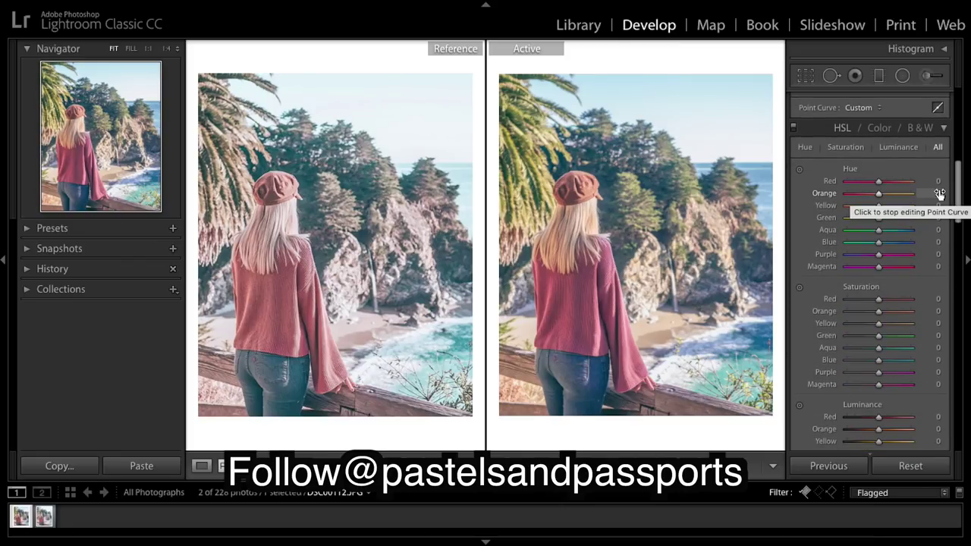
pyautogui.scroll(-2, 940, 194)
pyautogui.scroll(-1, 939, 195)
pyautogui.scroll(-10, 939, 194)
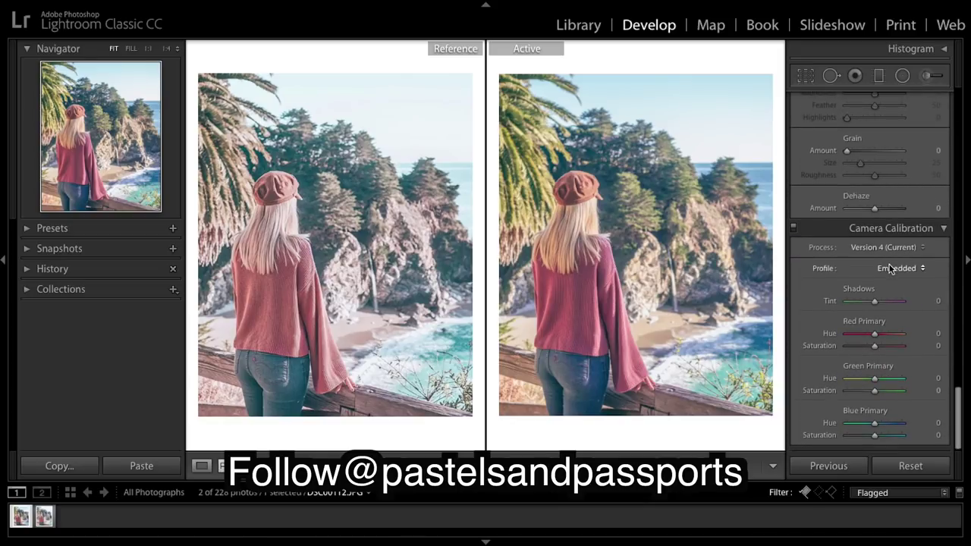
pyautogui.moveTo(874, 335); pyautogui.dragTo(883, 335)
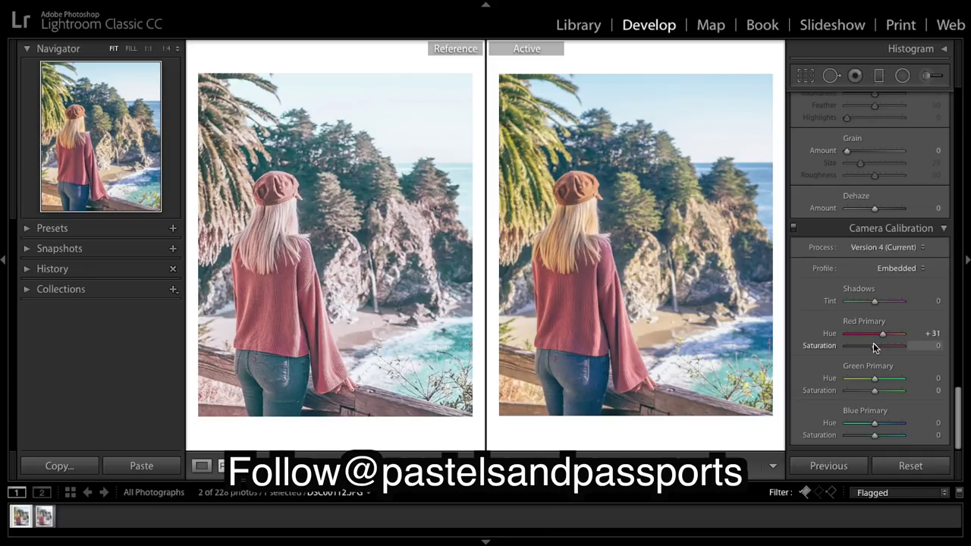
pyautogui.moveTo(873, 343); pyautogui.dragTo(879, 340)
pyautogui.moveTo(878, 341); pyautogui.dragTo(879, 346)
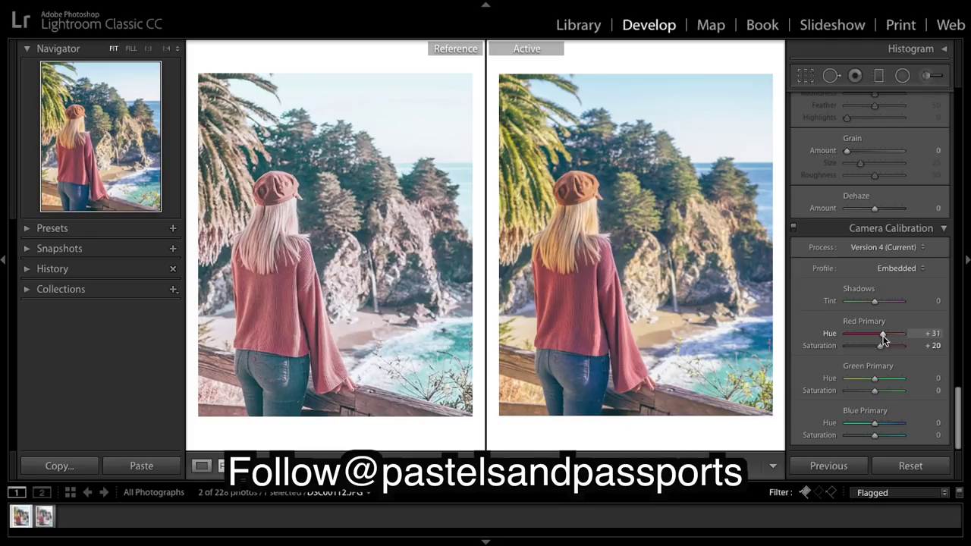
pyautogui.moveTo(883, 339); pyautogui.dragTo(883, 340)
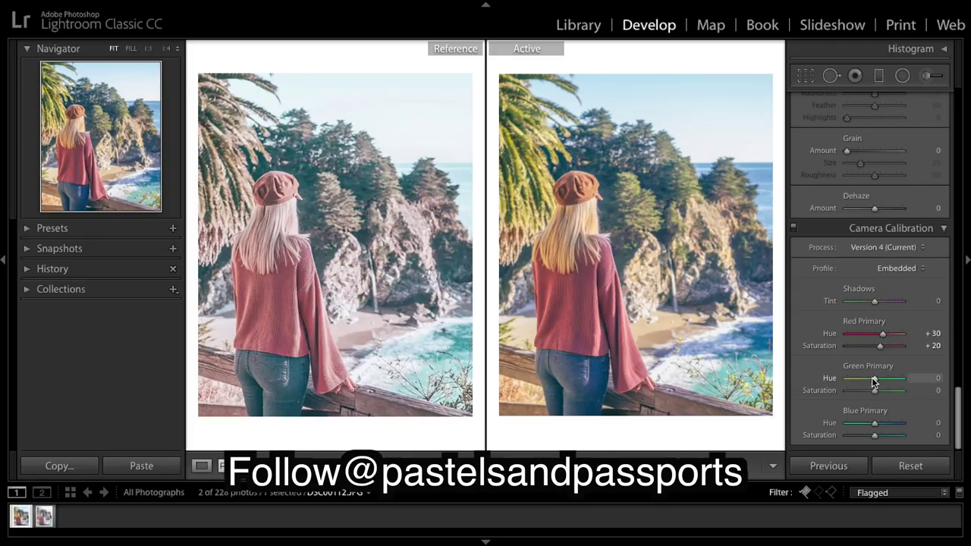
# - Set Green Primary Hue +75 and Blue Primary Hue −5, Saturation +25
pyautogui.moveTo(874, 379)
pyautogui.mouseDown()
pyautogui.moveTo(905, 378)
pyautogui.moveTo(884, 378)
pyautogui.moveTo(903, 380)
pyautogui.moveTo(894, 384)
pyautogui.mouseUp()
pyautogui.doubleClick(833, 378)
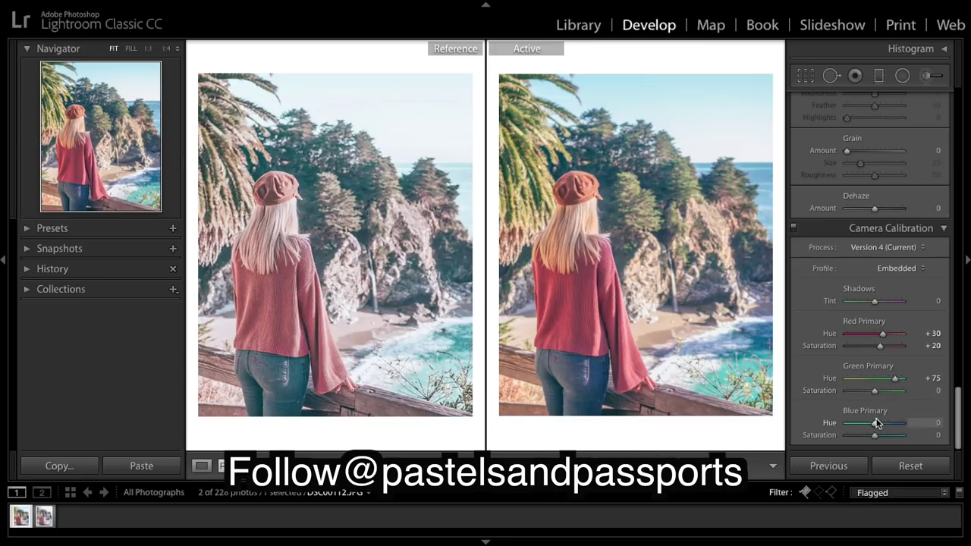
pyautogui.moveTo(875, 426); pyautogui.dragTo(872, 426)
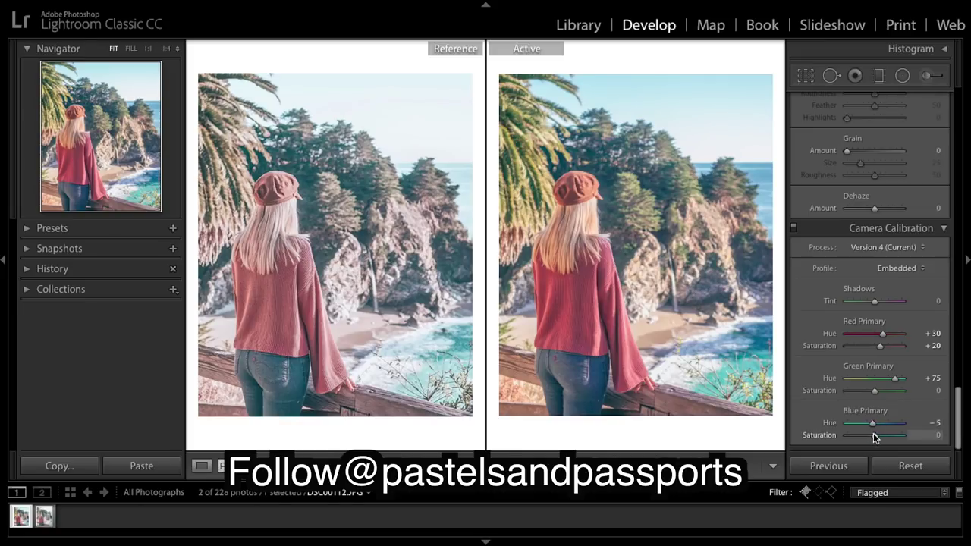
pyautogui.moveTo(874, 435)
pyautogui.mouseDown()
pyautogui.moveTo(849, 436)
pyautogui.moveTo(879, 431)
pyautogui.mouseUp()
pyautogui.moveTo(879, 432); pyautogui.dragTo(881, 432)
# - Set HSL hues Red +31, Orange −6 and Yellow −51
pyautogui.scroll(5, 887, 401)
pyautogui.scroll(5, 888, 401)
pyautogui.scroll(5, 887, 402)
pyautogui.scroll(5, 887, 402)
pyautogui.scroll(3, 887, 401)
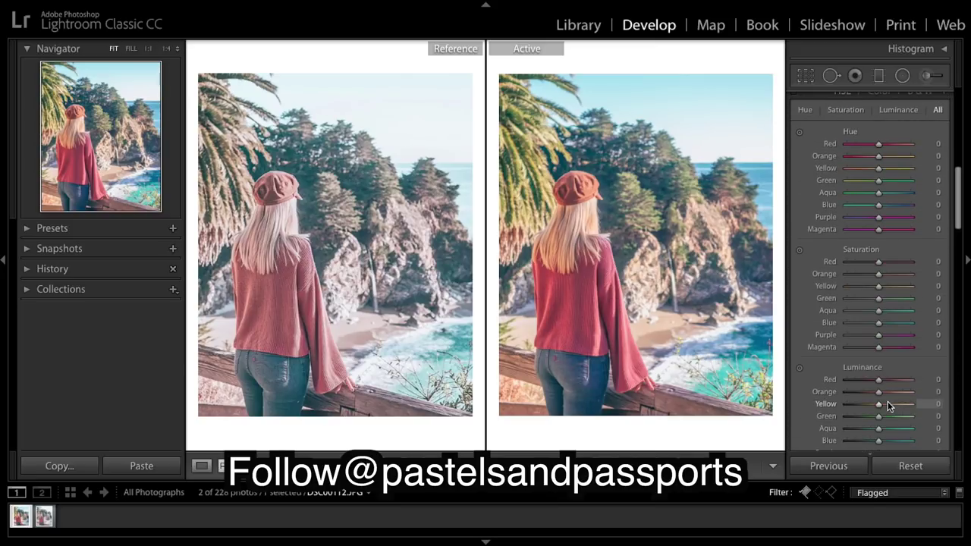
pyautogui.scroll(3, 888, 401)
pyautogui.scroll(2, 887, 401)
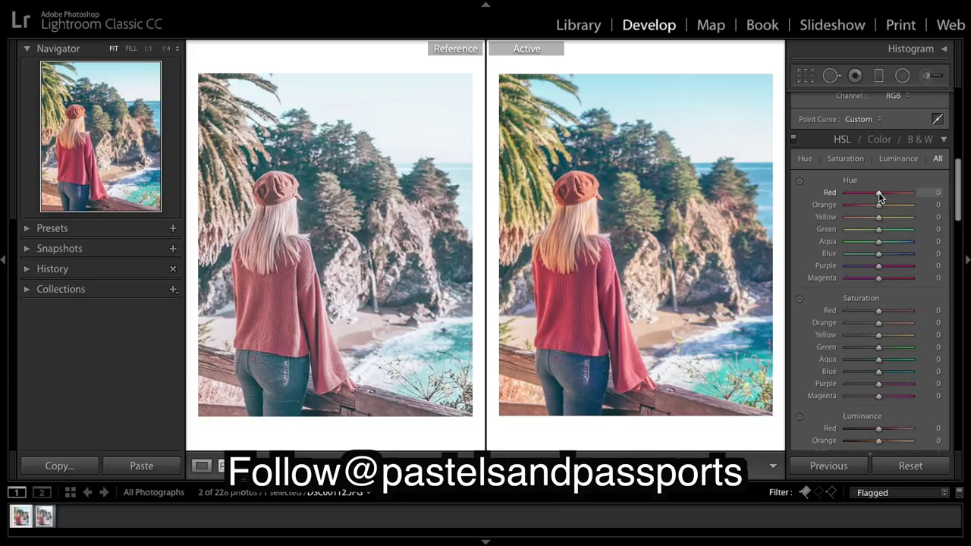
pyautogui.moveTo(878, 196); pyautogui.dragTo(895, 195)
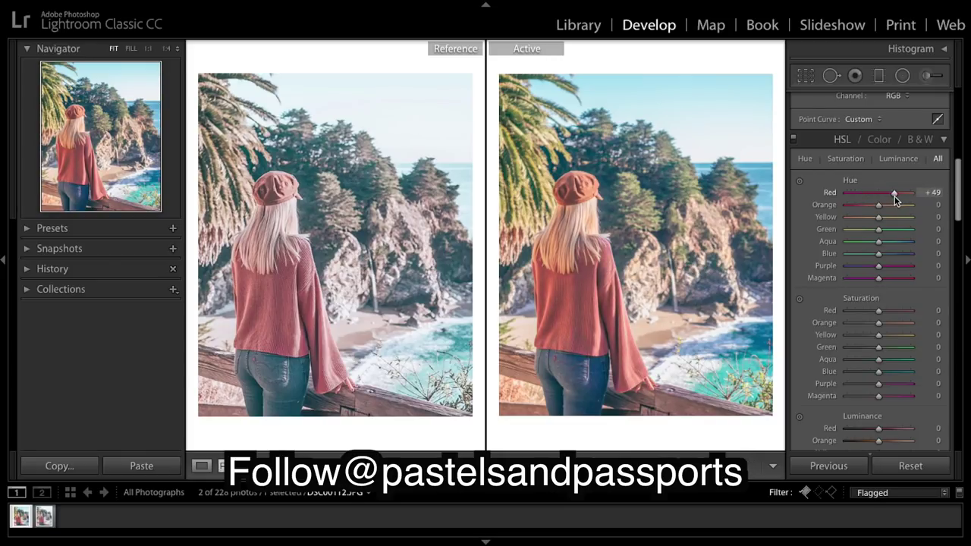
pyautogui.moveTo(893, 195); pyautogui.dragTo(888, 196)
pyautogui.moveTo(879, 204); pyautogui.dragTo(876, 206)
pyautogui.moveTo(877, 206)
pyautogui.mouseDown()
pyautogui.moveTo(893, 218)
pyautogui.moveTo(861, 223)
pyautogui.mouseUp()
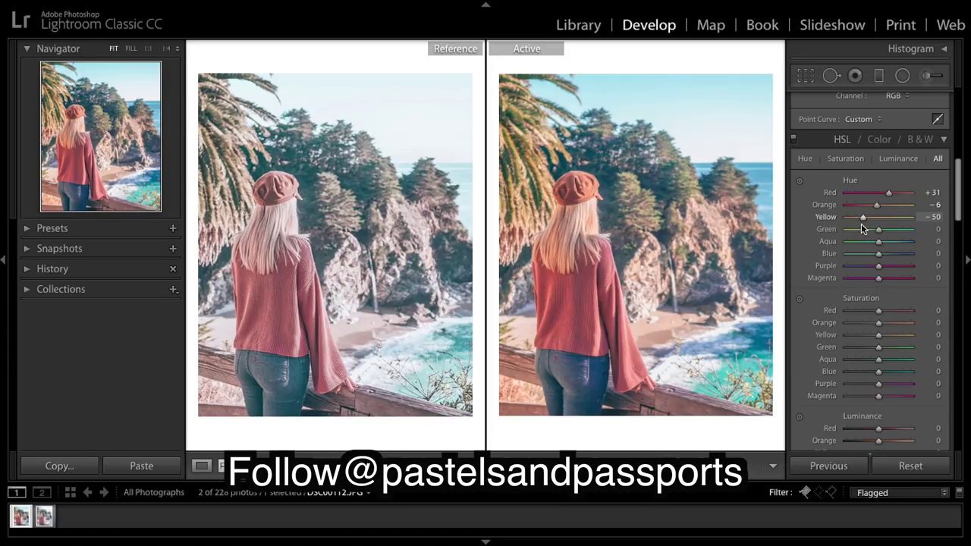
pyautogui.moveTo(861, 225); pyautogui.dragTo(860, 225)
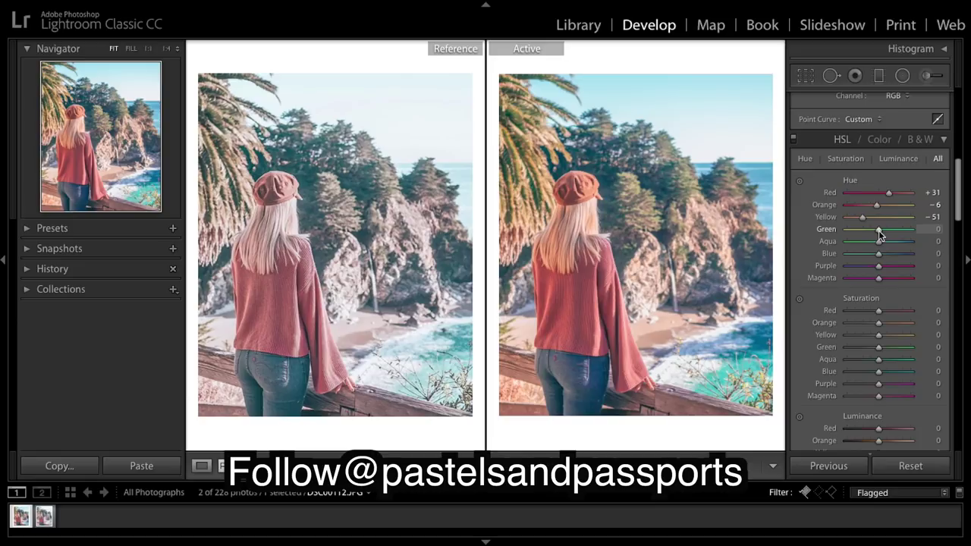
# - Set HSL hues Green −34, Aqua +64, Blue −45, Purple +14, Magenta near zero
pyautogui.moveTo(879, 230); pyautogui.dragTo(866, 230)
pyautogui.moveTo(867, 230); pyautogui.dragTo(869, 230)
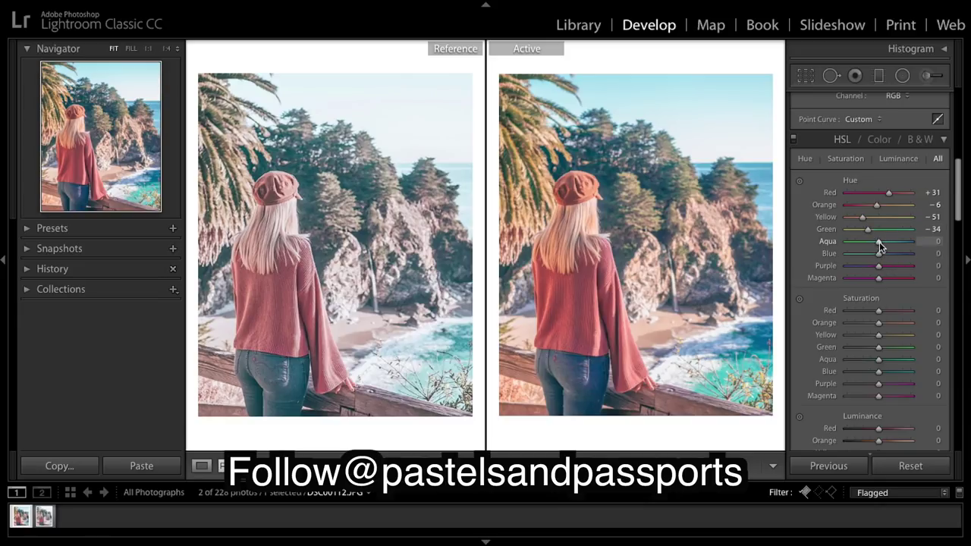
pyautogui.moveTo(878, 240)
pyautogui.mouseDown()
pyautogui.moveTo(907, 242)
pyautogui.moveTo(893, 241)
pyautogui.mouseUp()
pyautogui.moveTo(895, 245); pyautogui.dragTo(899, 245)
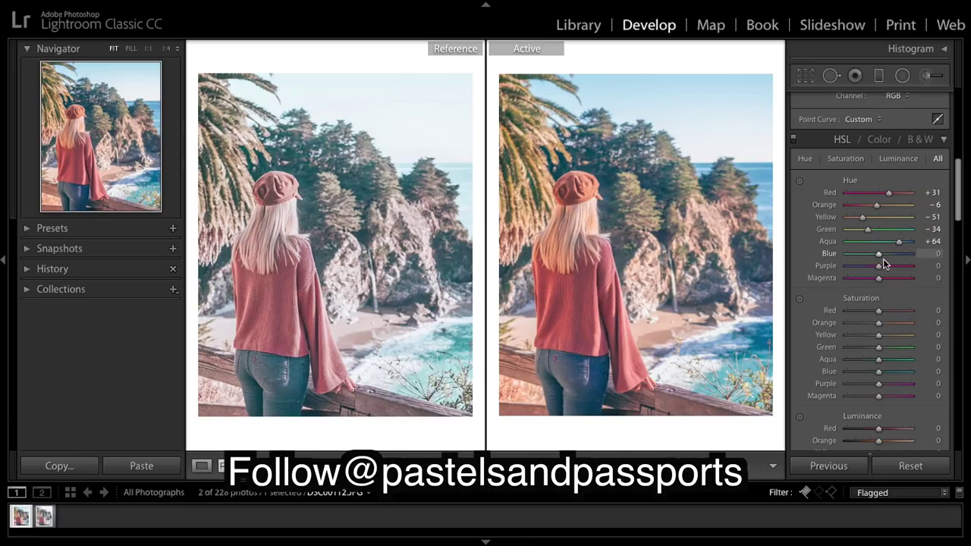
pyautogui.moveTo(880, 255); pyautogui.dragTo(865, 259)
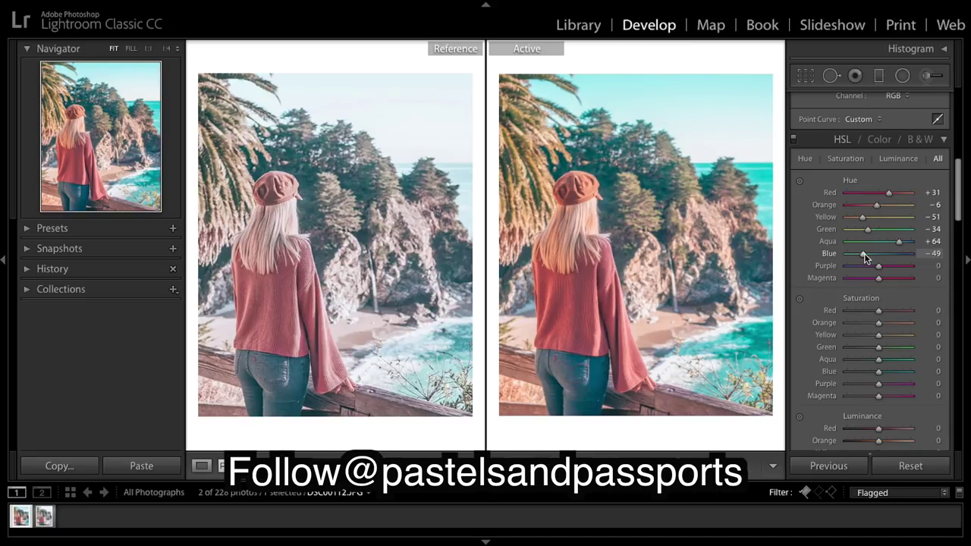
pyautogui.moveTo(865, 258); pyautogui.dragTo(866, 258)
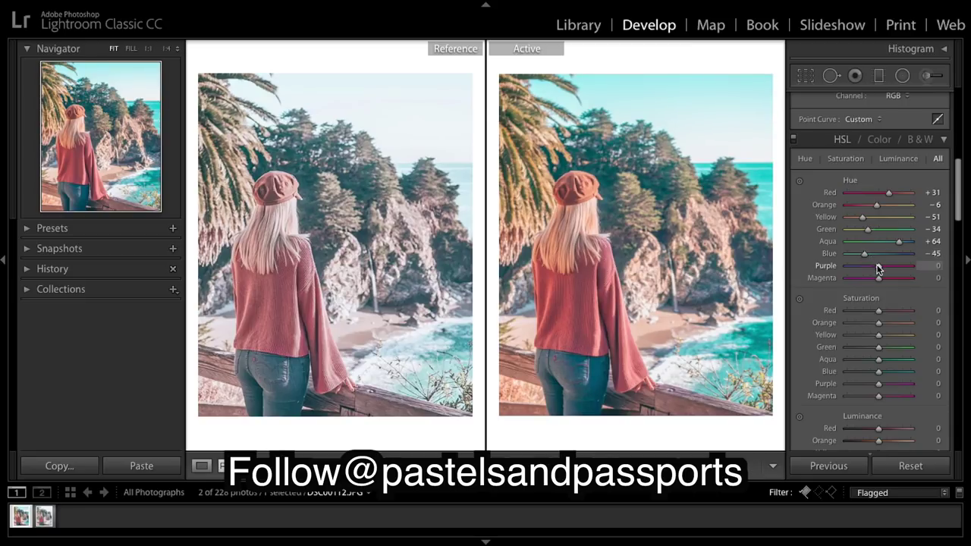
pyautogui.moveTo(879, 267)
pyautogui.mouseDown()
pyautogui.moveTo(856, 281)
pyautogui.moveTo(899, 278)
pyautogui.moveTo(866, 277)
pyautogui.mouseUp()
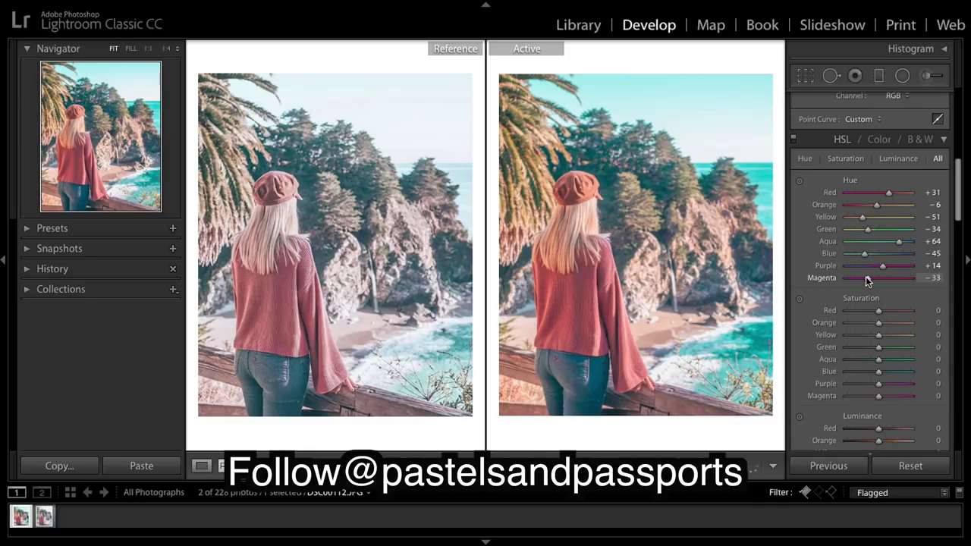
pyautogui.moveTo(867, 281); pyautogui.dragTo(878, 284)
# - Set HSL saturation: Red +3, Orange −48, Yellow −31, Green −54, Aqua −95, Blue −30, Purple −50
pyautogui.scroll(-3, 910, 285)
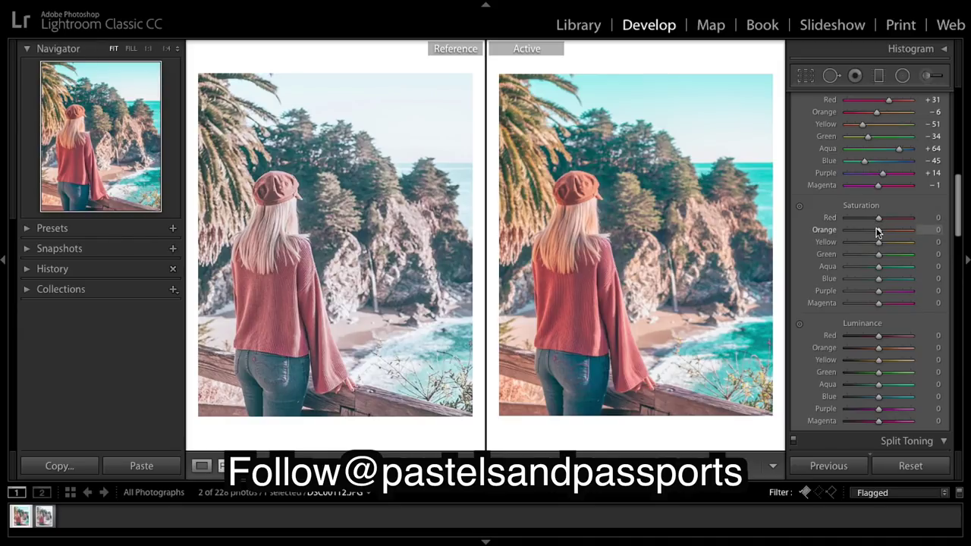
pyautogui.moveTo(878, 218); pyautogui.dragTo(878, 222)
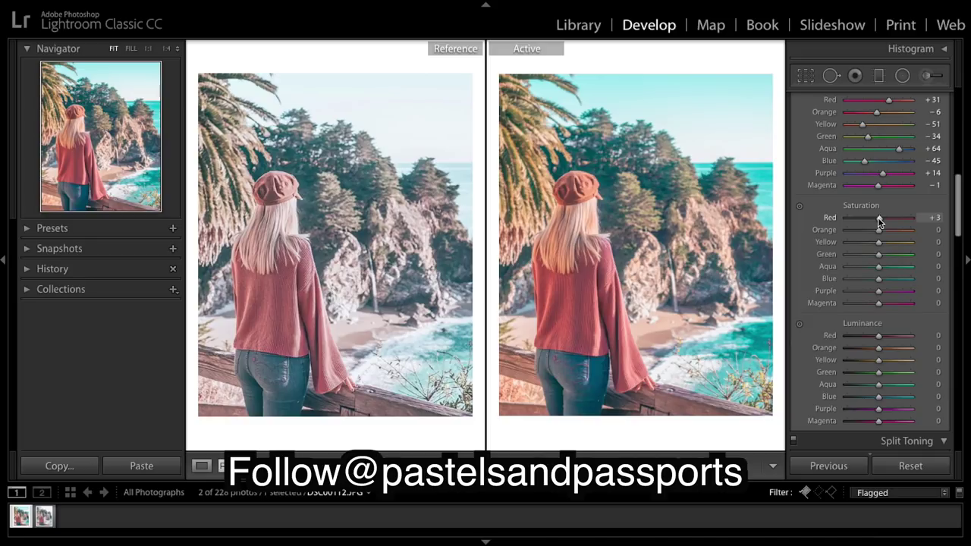
pyautogui.moveTo(878, 230); pyautogui.dragTo(860, 231)
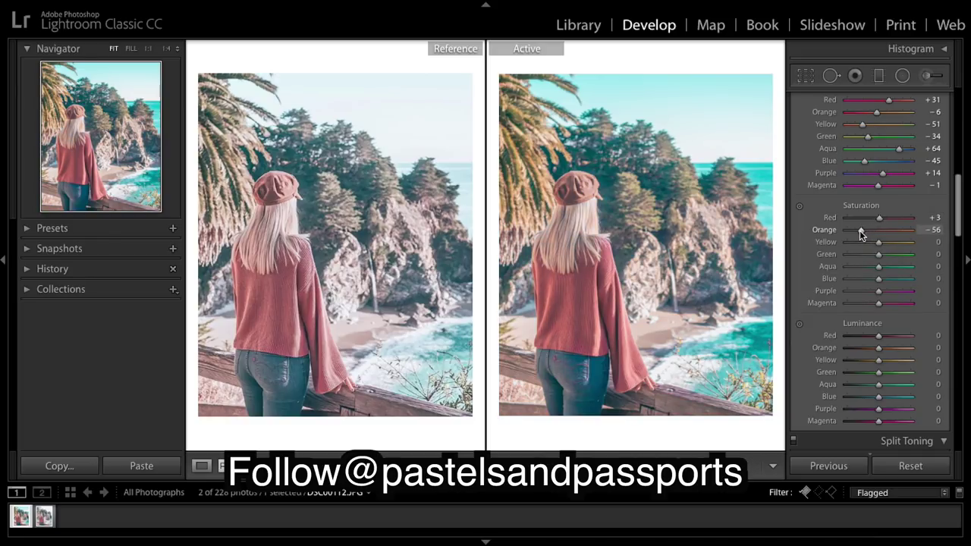
pyautogui.moveTo(860, 229); pyautogui.dragTo(864, 243)
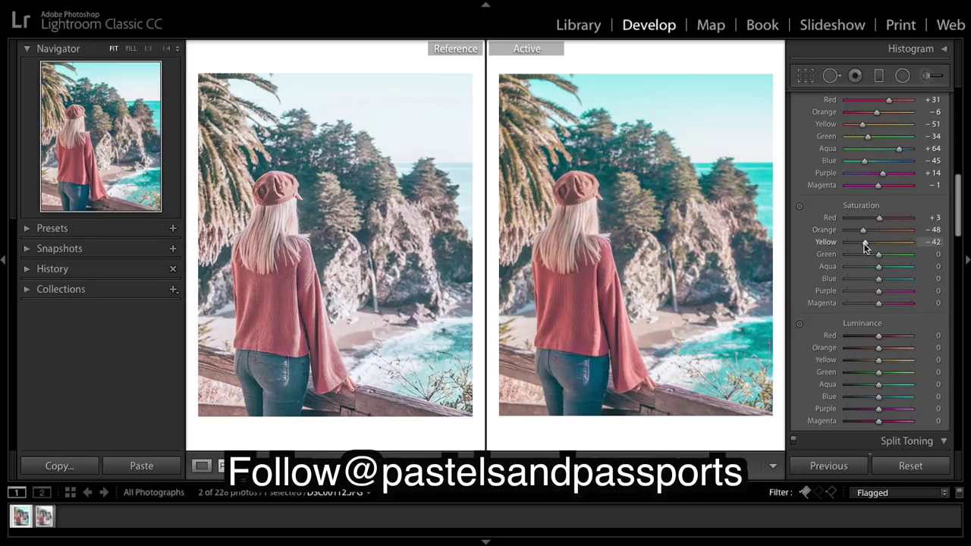
pyautogui.moveTo(864, 243); pyautogui.dragTo(867, 243)
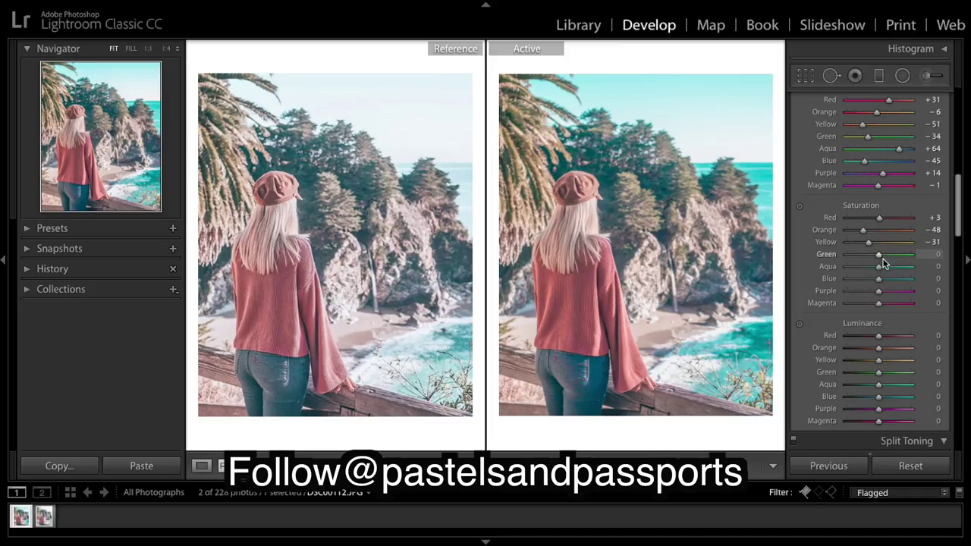
pyautogui.moveTo(879, 254); pyautogui.dragTo(863, 257)
pyautogui.moveTo(879, 270)
pyautogui.mouseDown()
pyautogui.moveTo(842, 265)
pyautogui.moveTo(848, 270)
pyautogui.mouseUp()
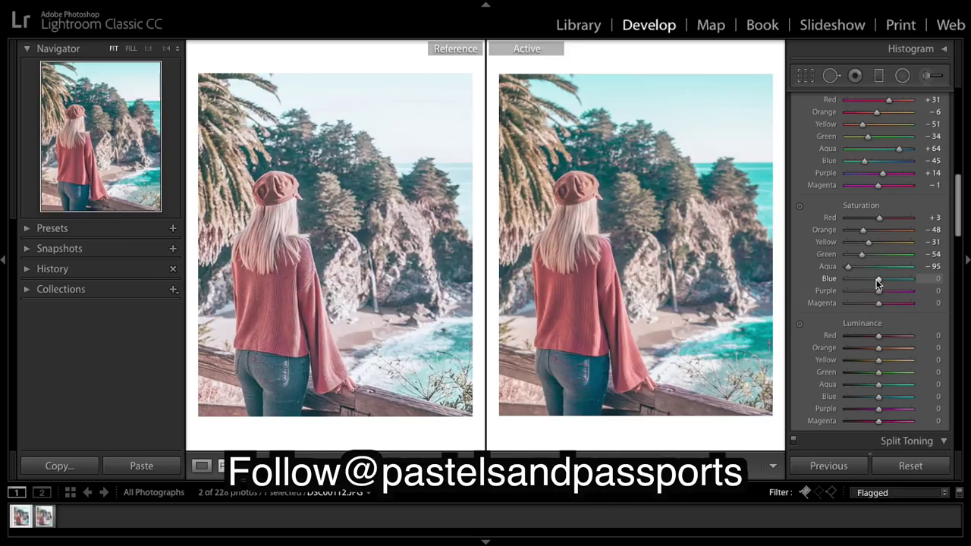
pyautogui.moveTo(879, 279)
pyautogui.mouseDown()
pyautogui.moveTo(858, 281)
pyautogui.moveTo(868, 284)
pyautogui.mouseUp()
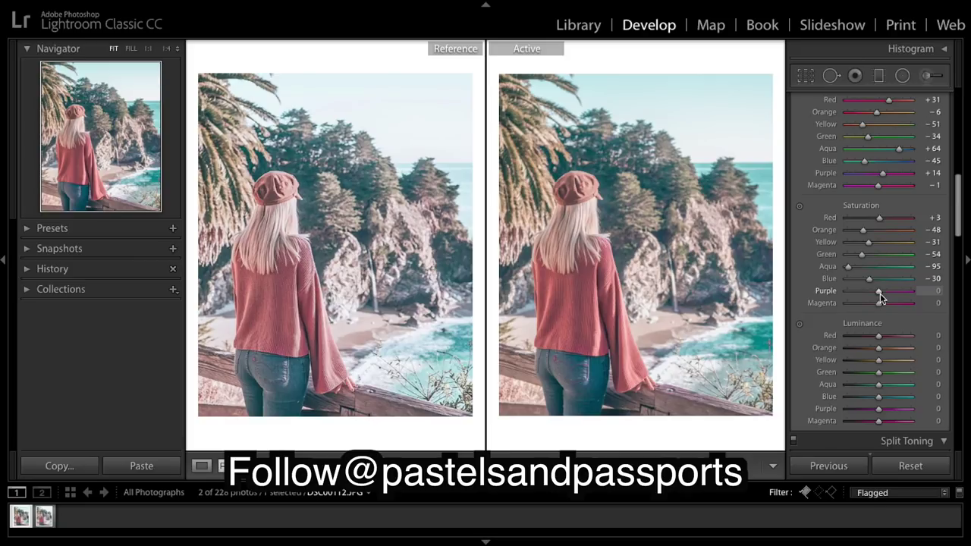
pyautogui.moveTo(880, 293)
pyautogui.mouseDown()
pyautogui.moveTo(860, 293)
pyautogui.moveTo(867, 302)
pyautogui.mouseUp()
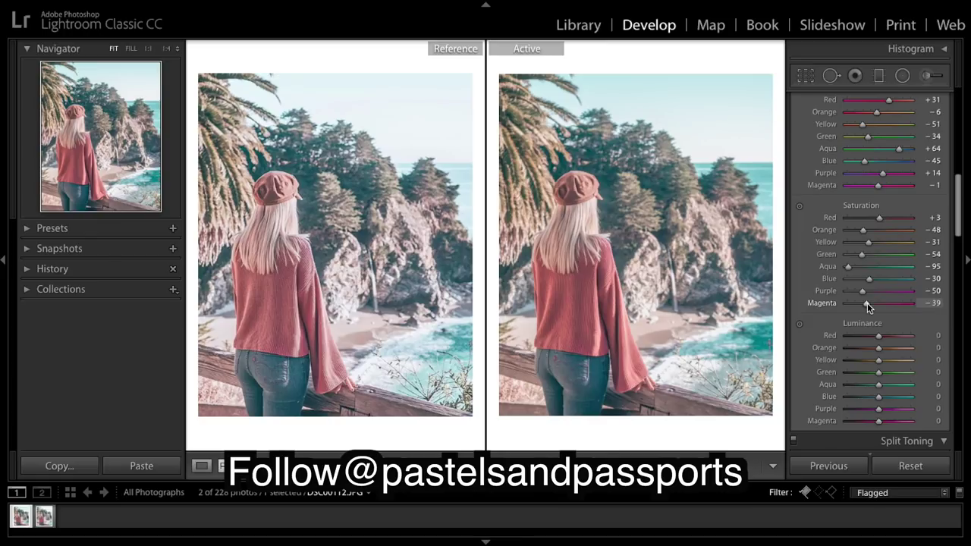
# - Raise HSL luminance for Blue to +78 and Aqua to +39
pyautogui.scroll(-1, 916, 350)
pyautogui.scroll(-6, 914, 349)
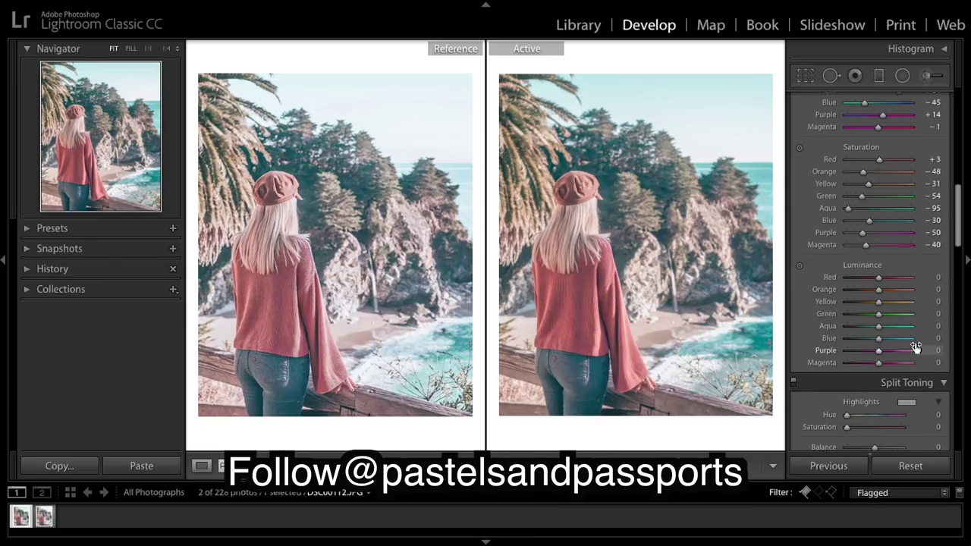
pyautogui.scroll(-1, 912, 343)
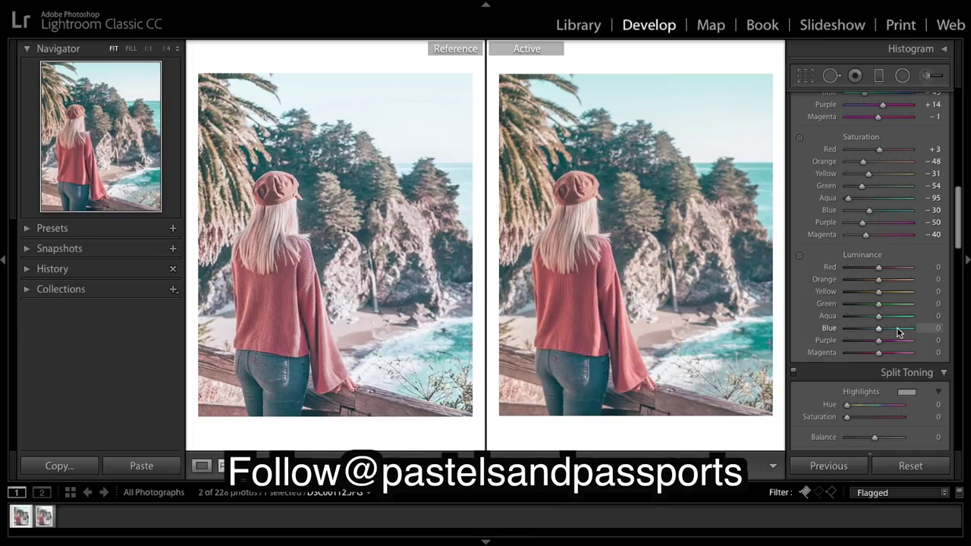
pyautogui.moveTo(897, 331); pyautogui.dragTo(902, 331)
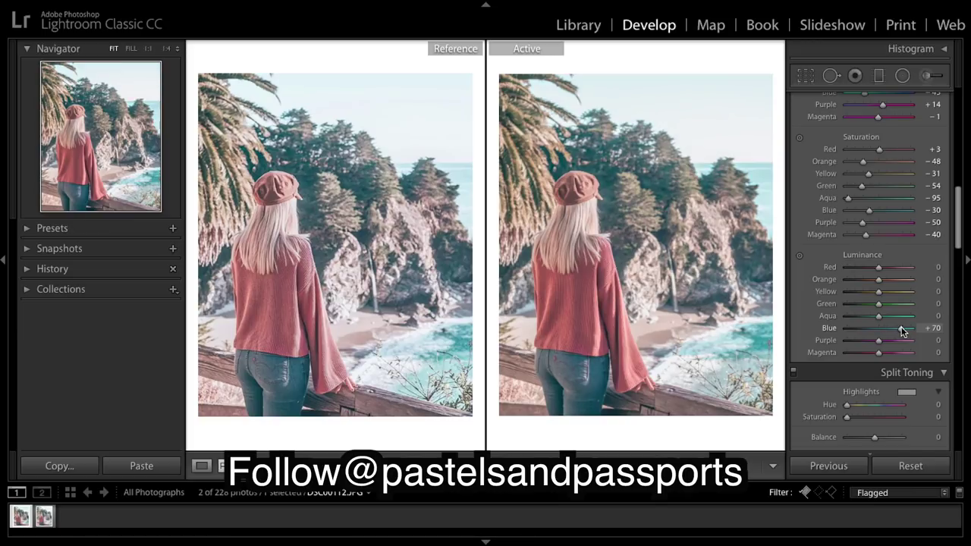
pyautogui.moveTo(902, 331); pyautogui.dragTo(903, 330)
pyautogui.click(890, 316)
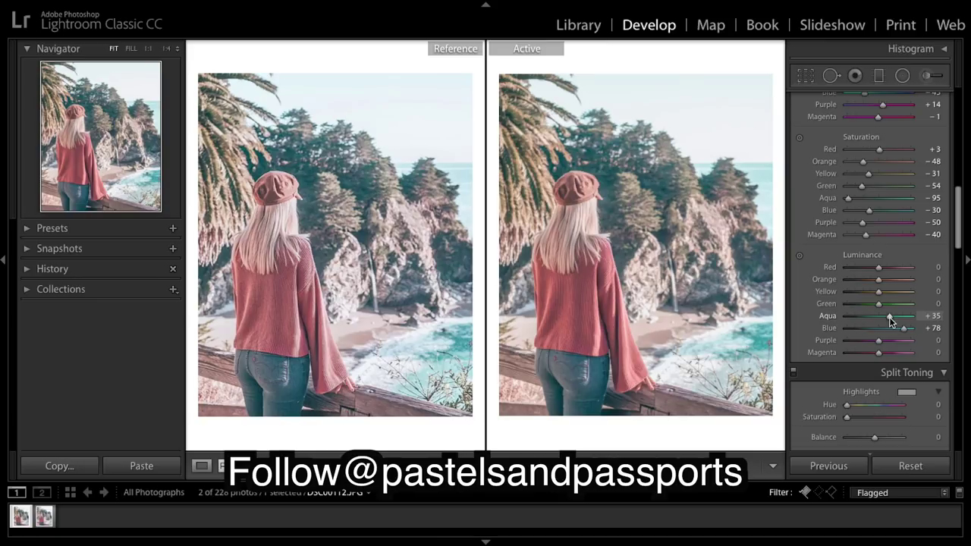
pyautogui.moveTo(890, 320); pyautogui.dragTo(892, 320)
# - Set luminance Green +39, Yellow +12, Orange +4 and Red +29
pyautogui.moveTo(880, 307); pyautogui.dragTo(896, 311)
pyautogui.moveTo(893, 307); pyautogui.dragTo(892, 306)
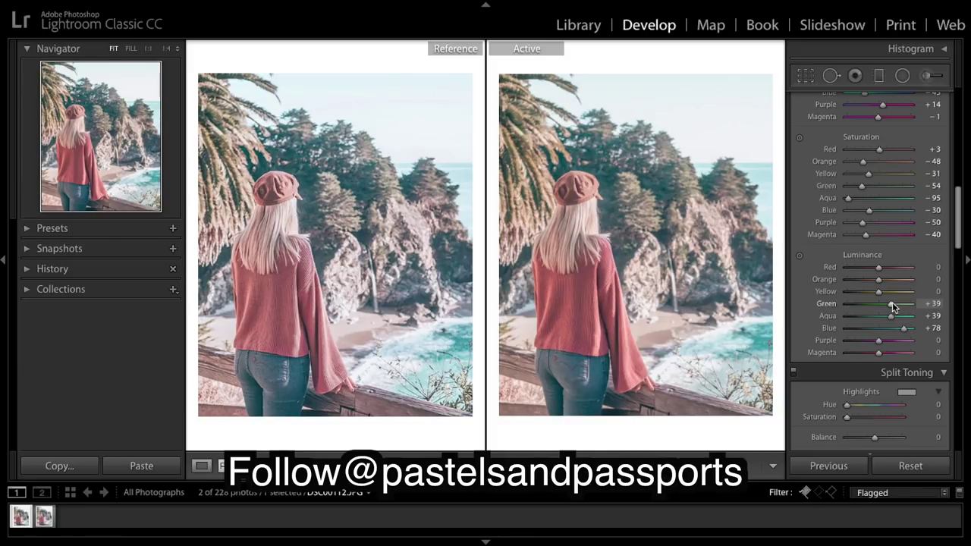
pyautogui.moveTo(879, 292); pyautogui.dragTo(884, 293)
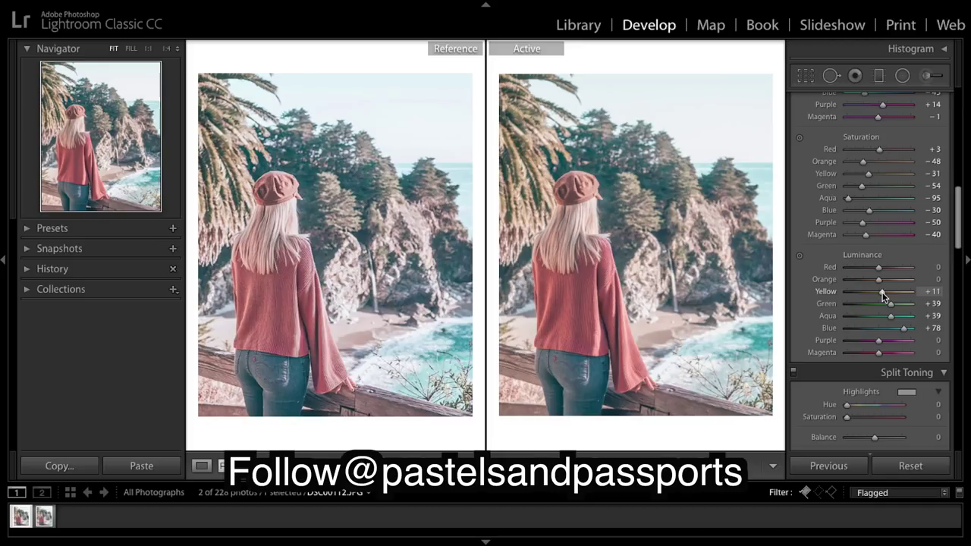
pyautogui.moveTo(882, 296); pyautogui.dragTo(884, 296)
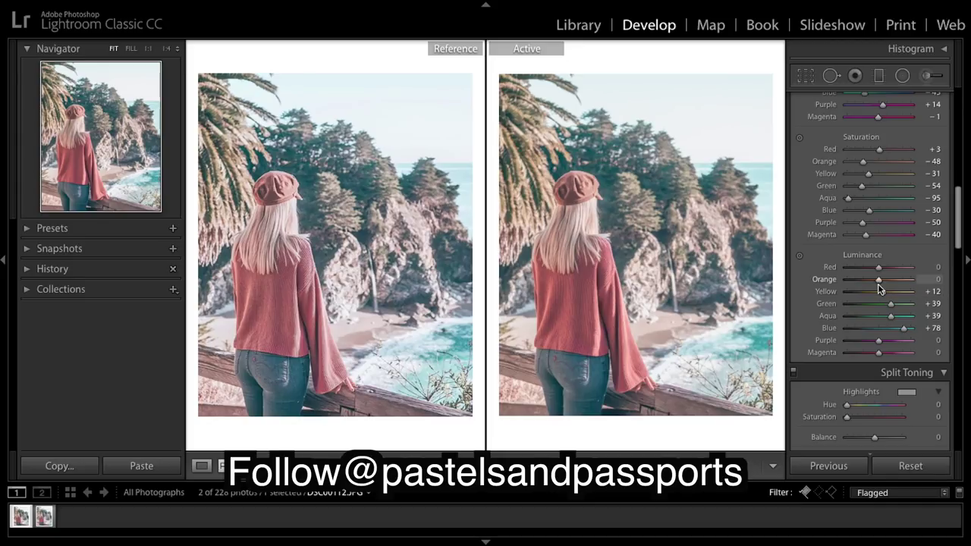
pyautogui.moveTo(877, 283); pyautogui.dragTo(880, 284)
pyautogui.moveTo(879, 268)
pyautogui.mouseDown()
pyautogui.moveTo(895, 268)
pyautogui.moveTo(889, 275)
pyautogui.mouseUp()
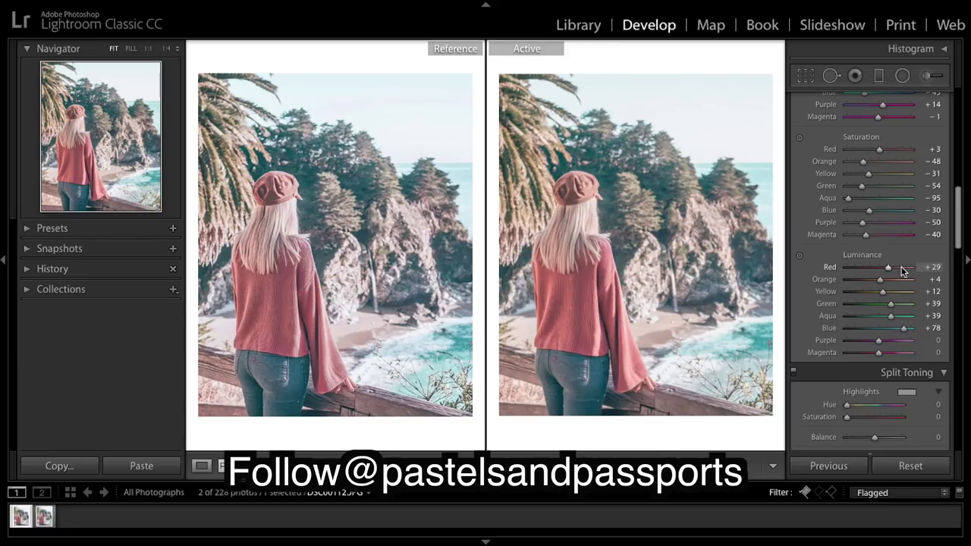
pyautogui.scroll(-3, 903, 271)
# - Tint the split-toning highlights to hue 214, saturation 12
pyautogui.scroll(-1, 902, 271)
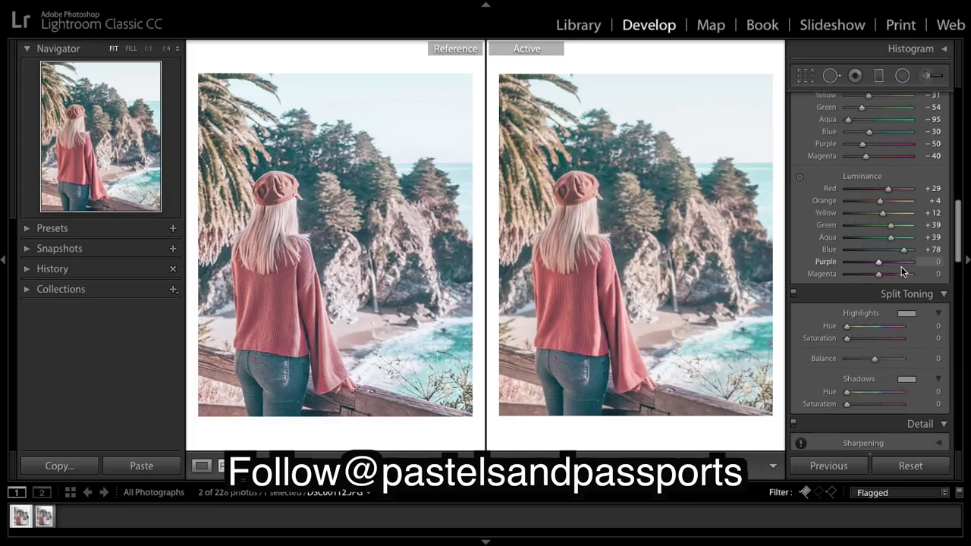
pyautogui.scroll(-2, 903, 271)
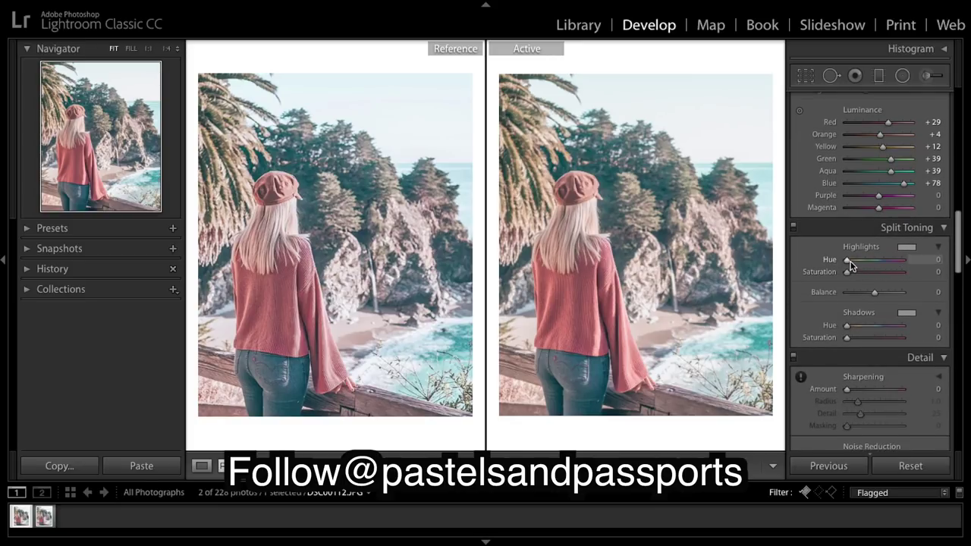
pyautogui.moveTo(847, 260); pyautogui.dragTo(876, 265)
pyautogui.moveTo(877, 263); pyautogui.dragTo(879, 263)
# - Set split-toning shadows to hue 19, saturation 9, with balance +27
pyautogui.moveTo(848, 328); pyautogui.dragTo(852, 330)
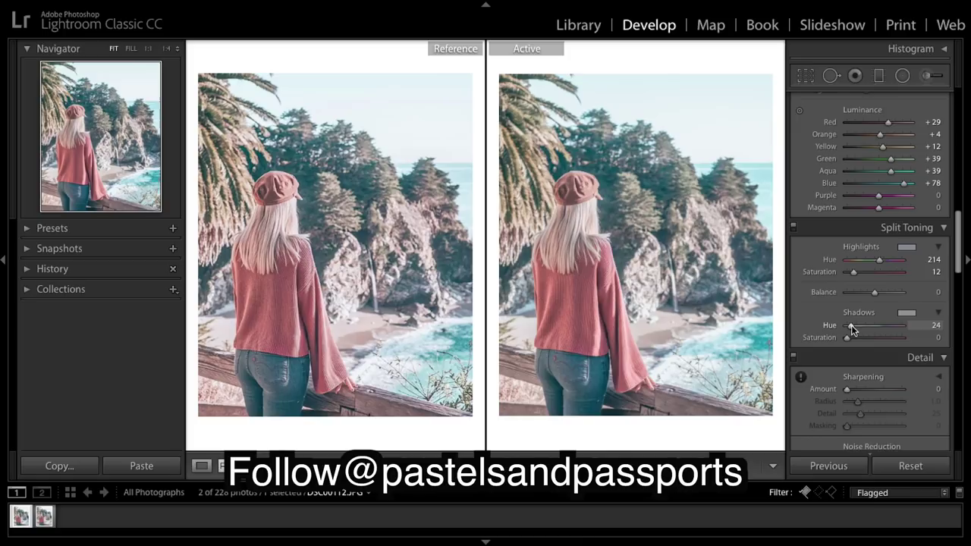
pyautogui.moveTo(852, 329); pyautogui.dragTo(851, 331)
pyautogui.moveTo(852, 331); pyautogui.dragTo(849, 327)
pyautogui.moveTo(848, 336); pyautogui.dragTo(855, 336)
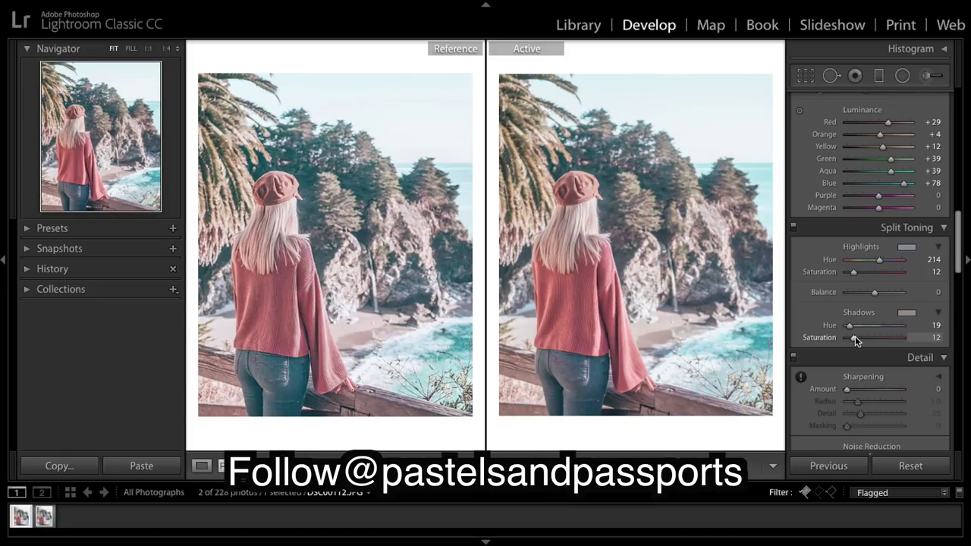
pyautogui.moveTo(855, 336); pyautogui.dragTo(851, 336)
pyautogui.moveTo(875, 293)
pyautogui.mouseDown()
pyautogui.moveTo(849, 293)
pyautogui.moveTo(894, 296)
pyautogui.moveTo(872, 295)
pyautogui.moveTo(881, 297)
pyautogui.mouseUp()
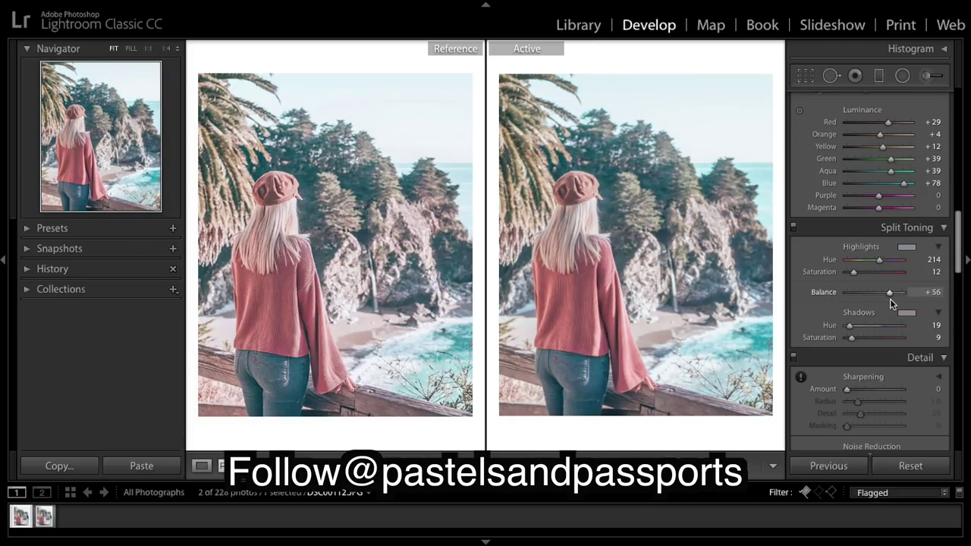
pyautogui.moveTo(882, 297); pyautogui.dragTo(884, 298)
pyautogui.moveTo(883, 299); pyautogui.dragTo(883, 301)
pyautogui.scroll(-2, 884, 301)
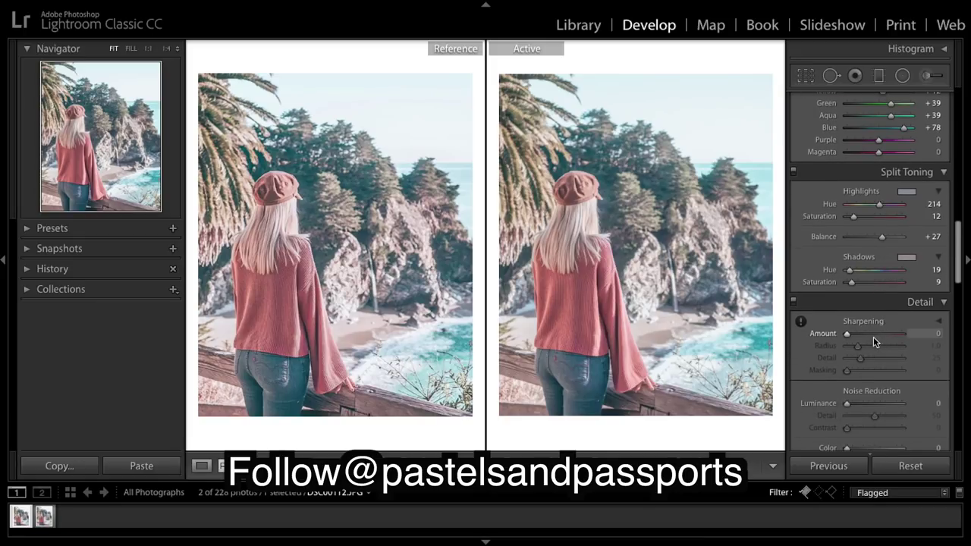
# - Set the Detail panel's Sharpening Amount to 60
pyautogui.click(868, 333)
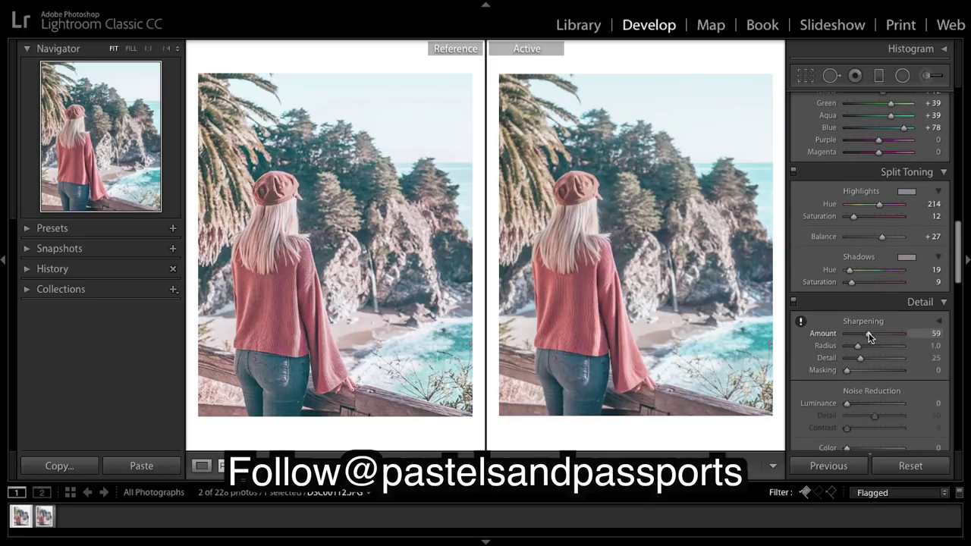
pyautogui.scroll(-3, 910, 325)
pyautogui.scroll(-4, 909, 351)
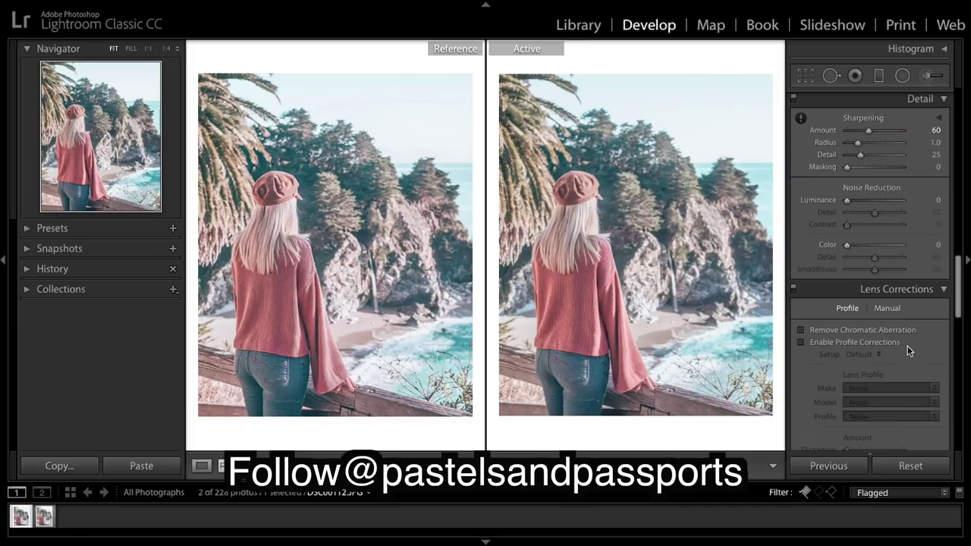
pyautogui.scroll(-1, 910, 351)
# - Toggle Enable Profile Corrections in Lens Corrections, leaving it unchecked
pyautogui.click(801, 317)
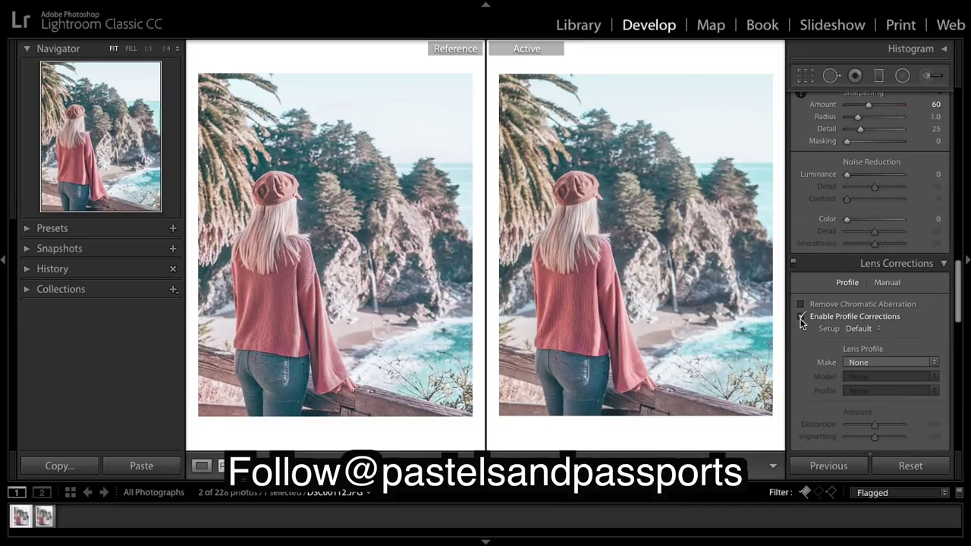
pyautogui.click(801, 317)
pyautogui.click(801, 318)
pyautogui.click(801, 318)
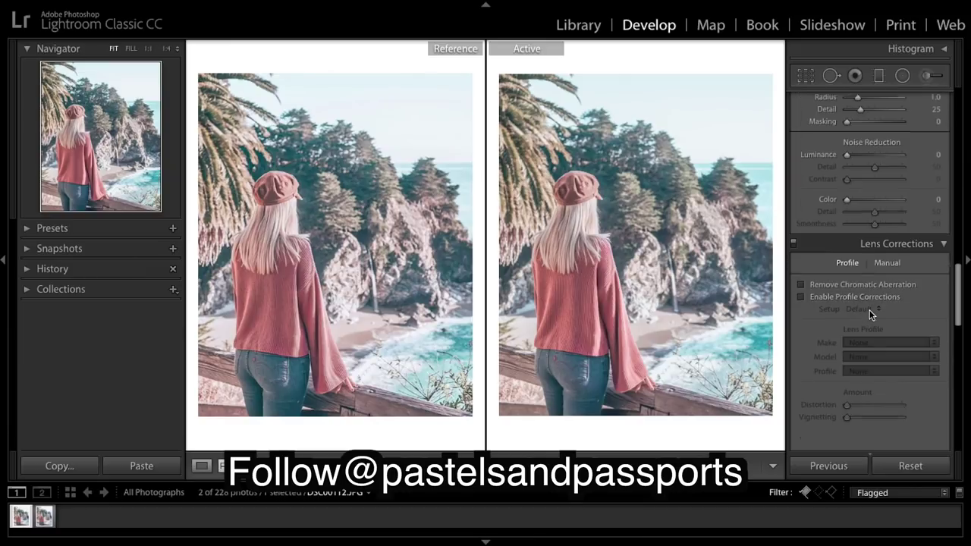
pyautogui.scroll(-6, 870, 315)
pyautogui.scroll(-5, 870, 315)
pyautogui.scroll(-3, 870, 315)
pyautogui.scroll(-5, 871, 315)
pyautogui.scroll(-1, 871, 314)
pyautogui.scroll(-1, 872, 303)
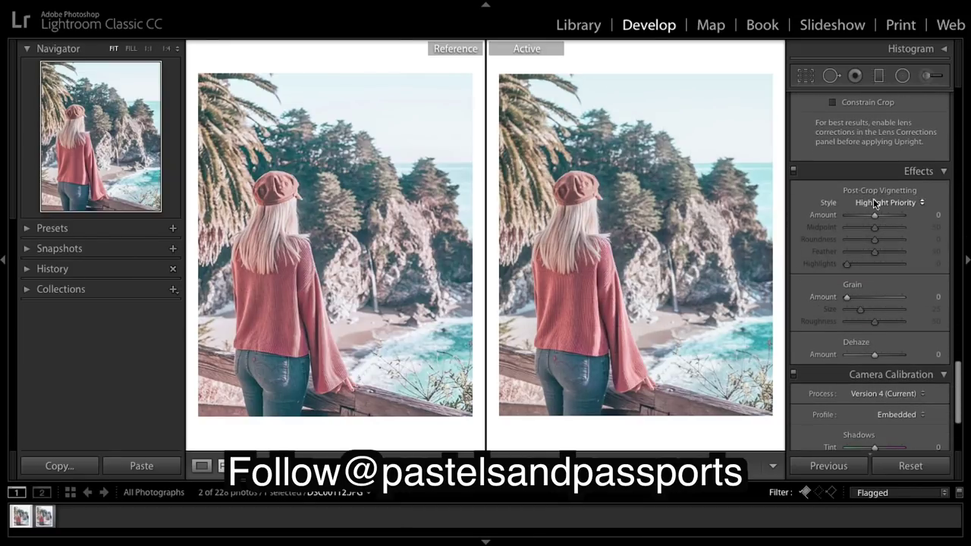
# - Adjust the Camera Calibration Shadows Tint slider until it reads -2
pyautogui.scroll(-1, 889, 282)
pyautogui.scroll(-4, 889, 345)
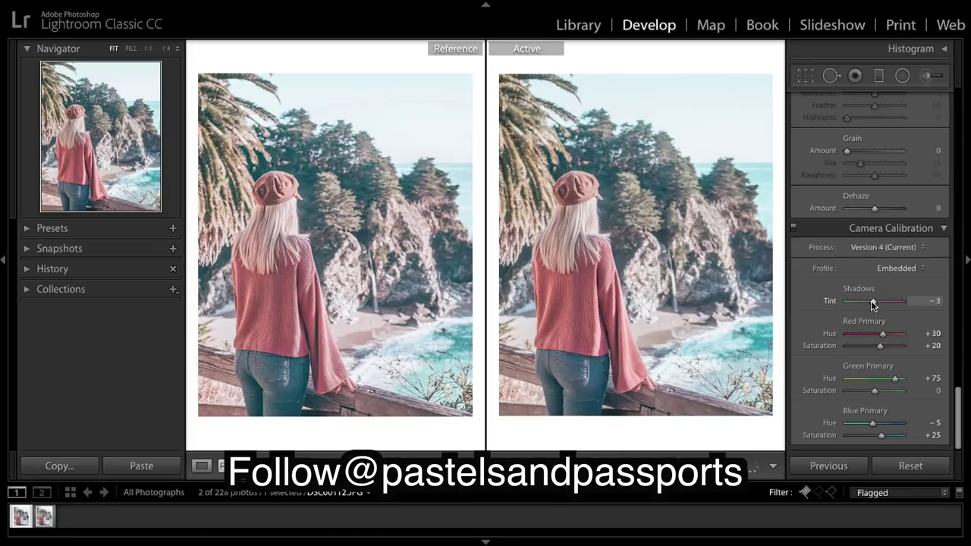
pyautogui.moveTo(873, 300)
pyautogui.mouseDown()
pyautogui.moveTo(859, 301)
pyautogui.moveTo(915, 301)
pyautogui.moveTo(829, 301)
pyautogui.moveTo(915, 304)
pyautogui.moveTo(869, 296)
pyautogui.moveTo(873, 306)
pyautogui.mouseUp()
pyautogui.moveTo(871, 303); pyautogui.dragTo(873, 304)
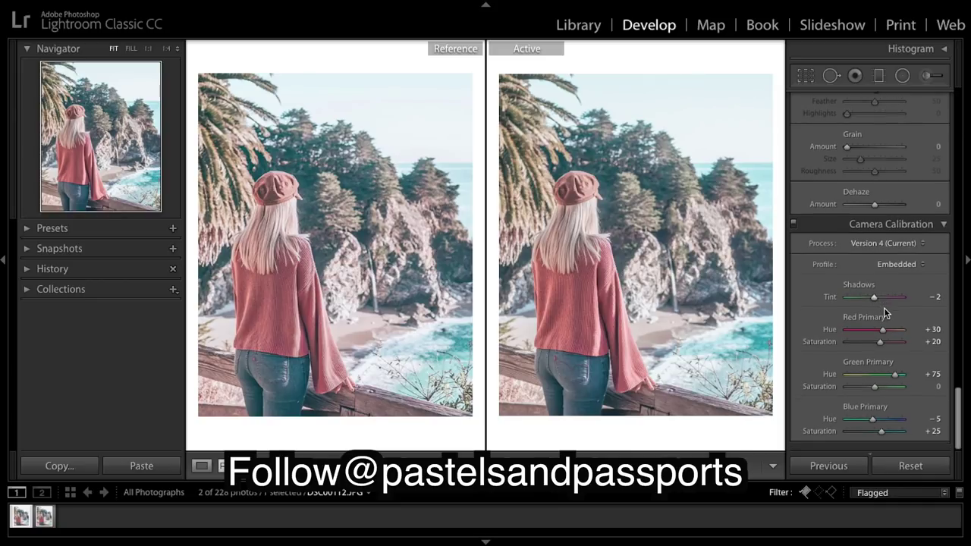
pyautogui.scroll(15, 883, 307)
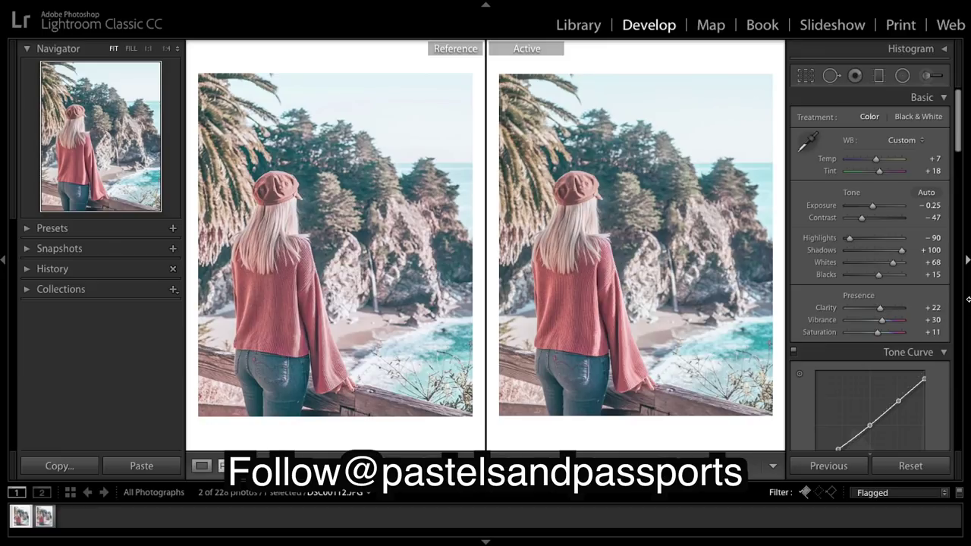
pyautogui.press('\\')
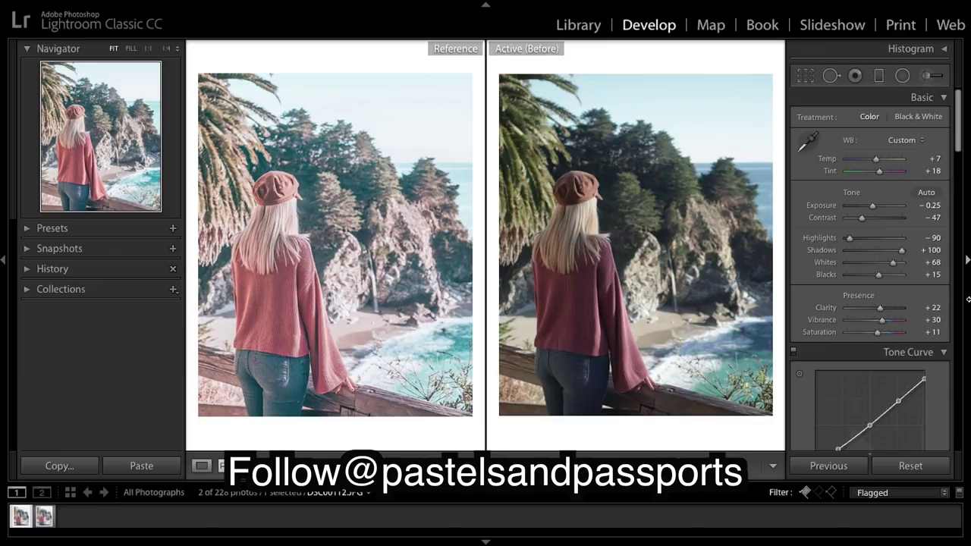
pyautogui.press('\\')
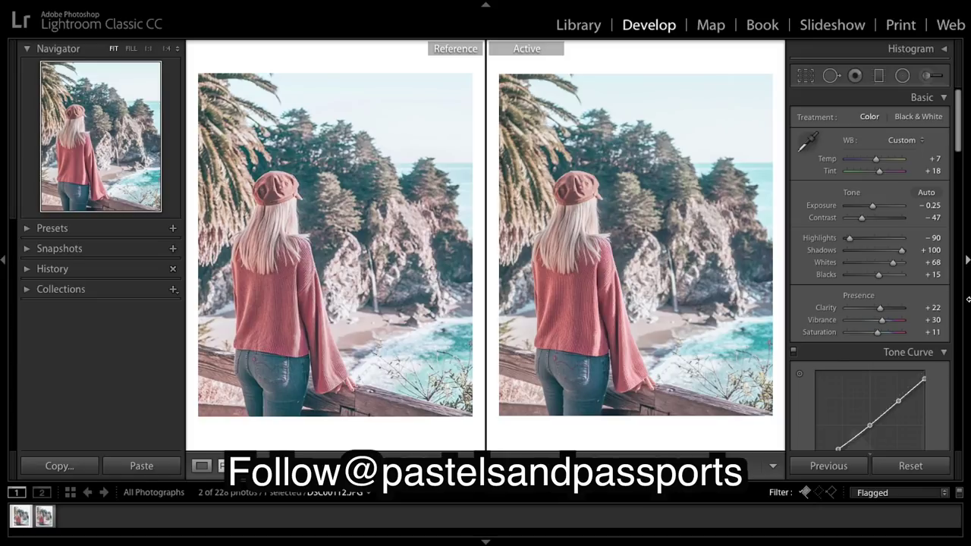
pyautogui.press('\\')
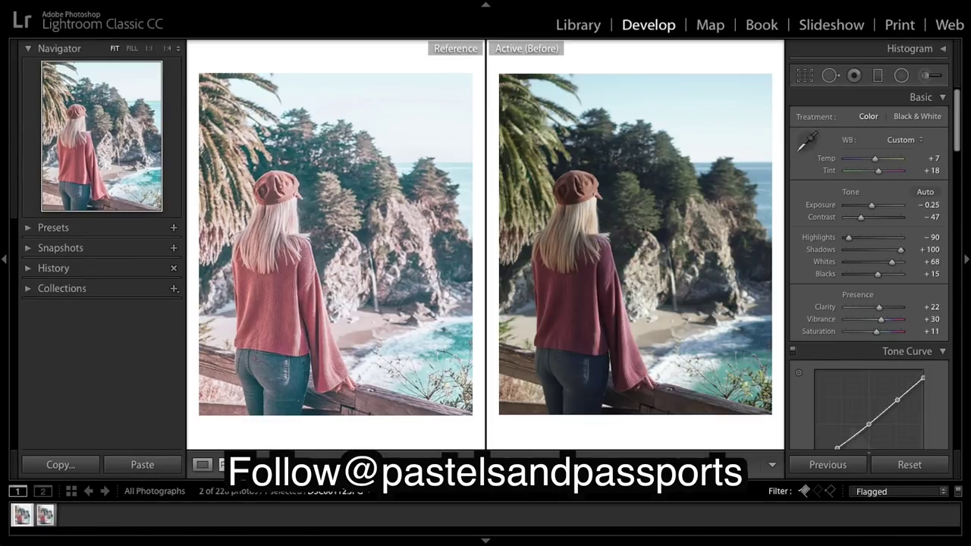
pyautogui.press('\\')
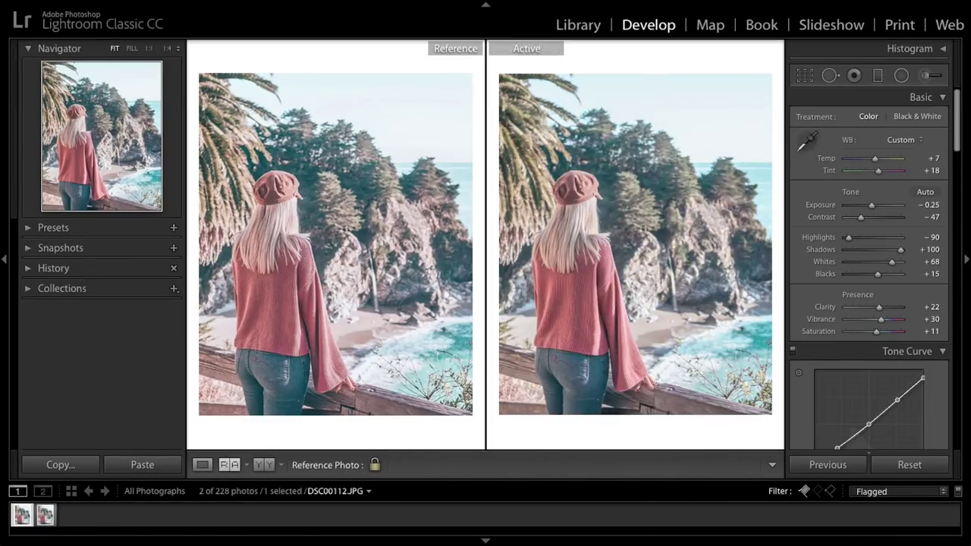